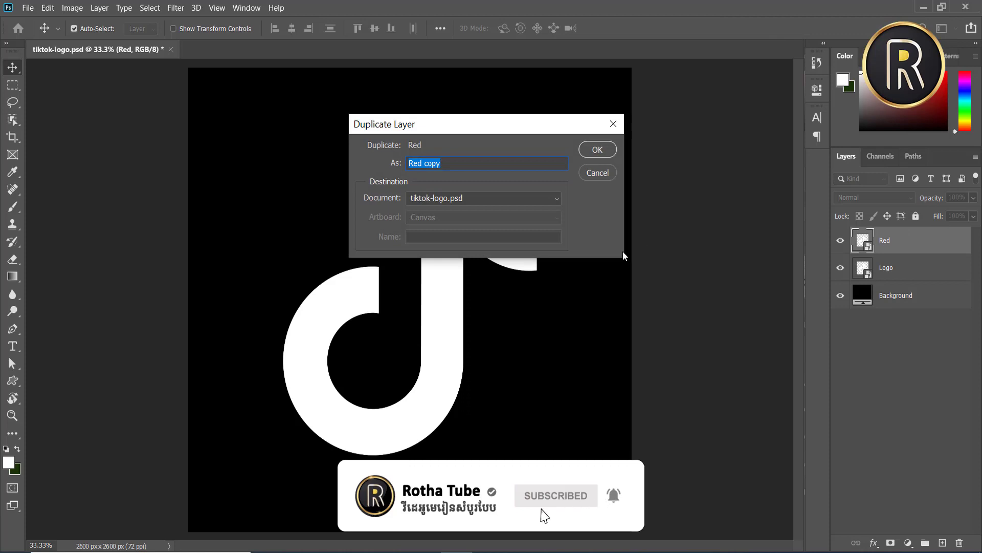
Name the duplicate of the Red layer "Cyan" and shift it 50 px left and 50 px up
{"action": "type", "text": "Cyan"}
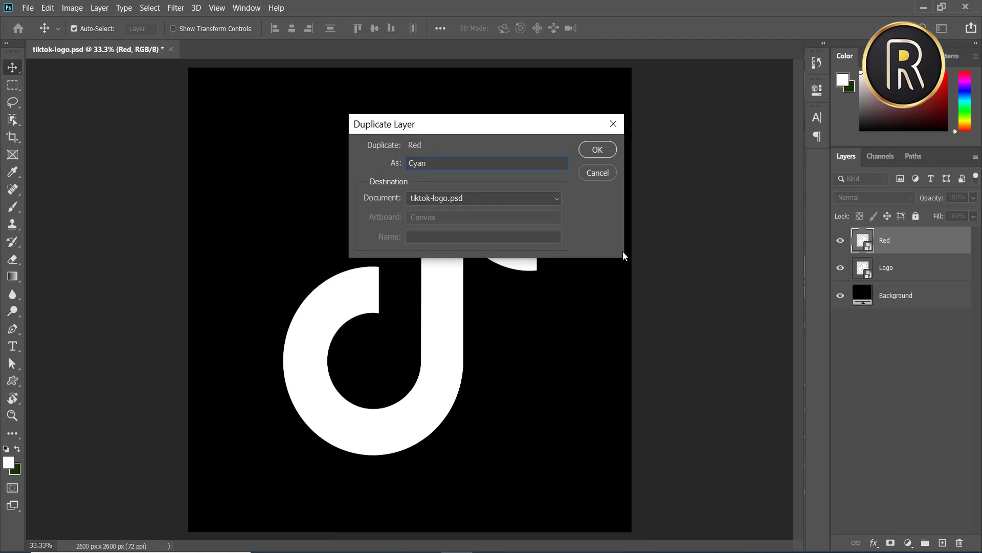
{"action": "key", "text": "Return"}
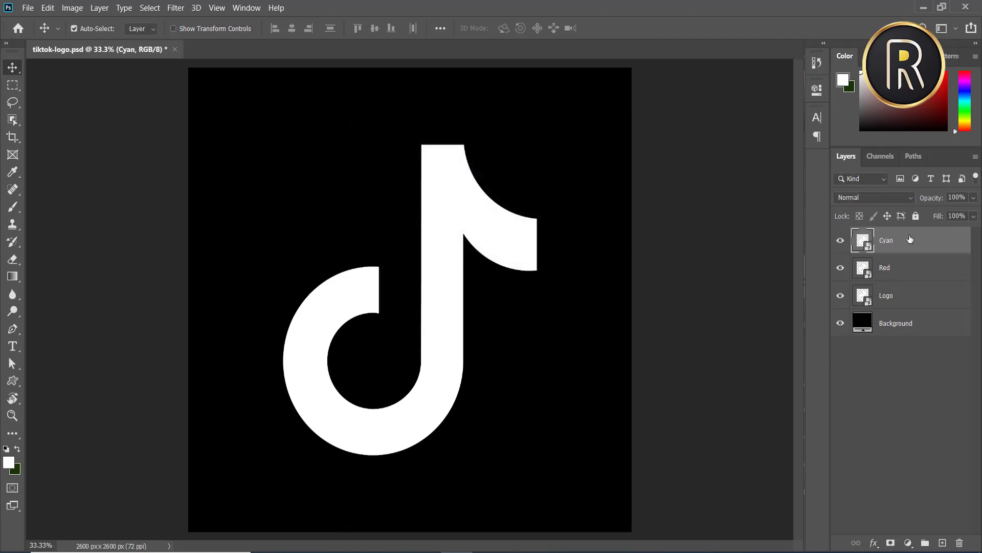
{"action": "key", "text": "shift+Left"}
{"action": "key", "text": "shift+Left"}
{"action": "key", "text": "shift+Left"}
{"action": "key", "text": "shift+Left"}
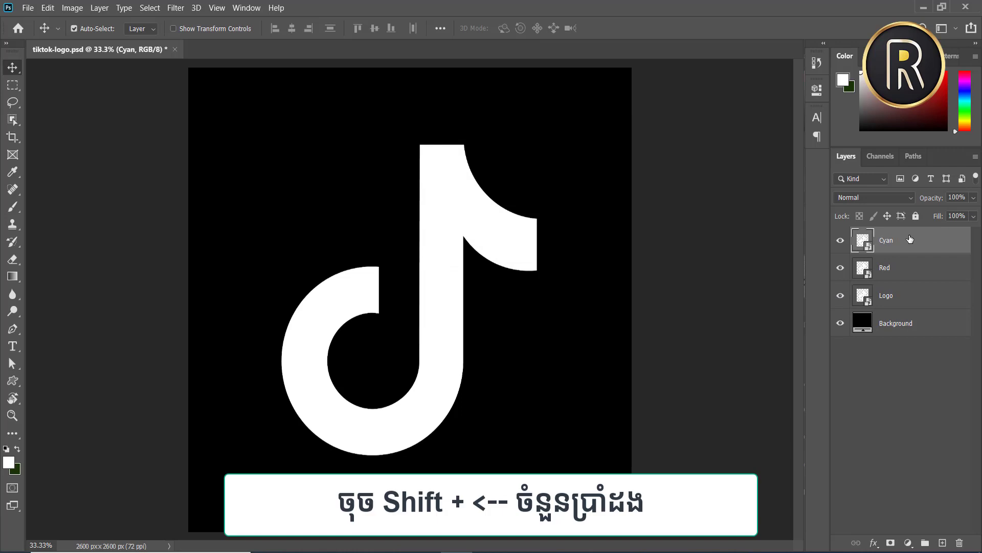
{"action": "key", "text": "shift+Left"}
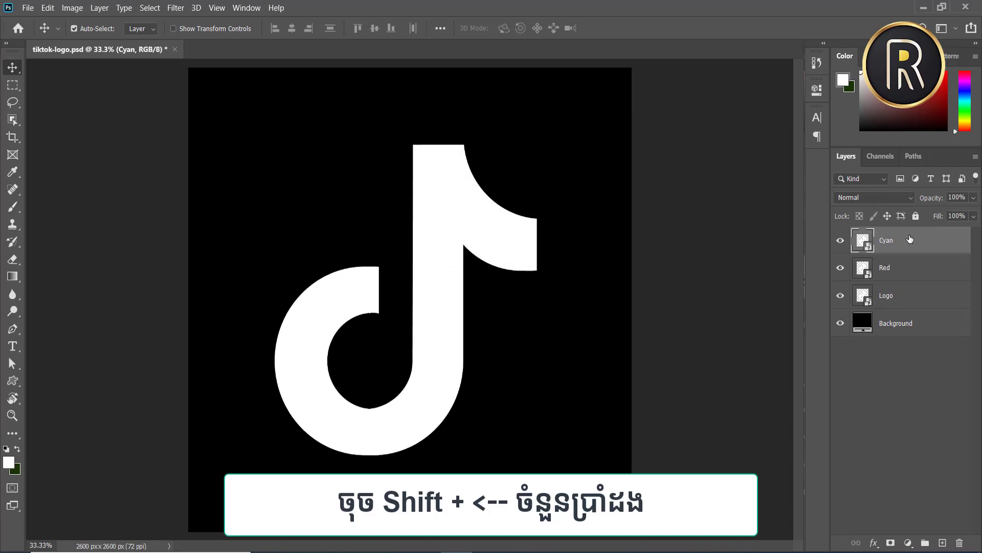
{"action": "key", "text": "shift+Up"}
{"action": "key", "text": "shift+Up"}
{"action": "key", "text": "shift+Up"}
{"action": "key", "text": "shift+Up"}
{"action": "key", "text": "shift+Up"}
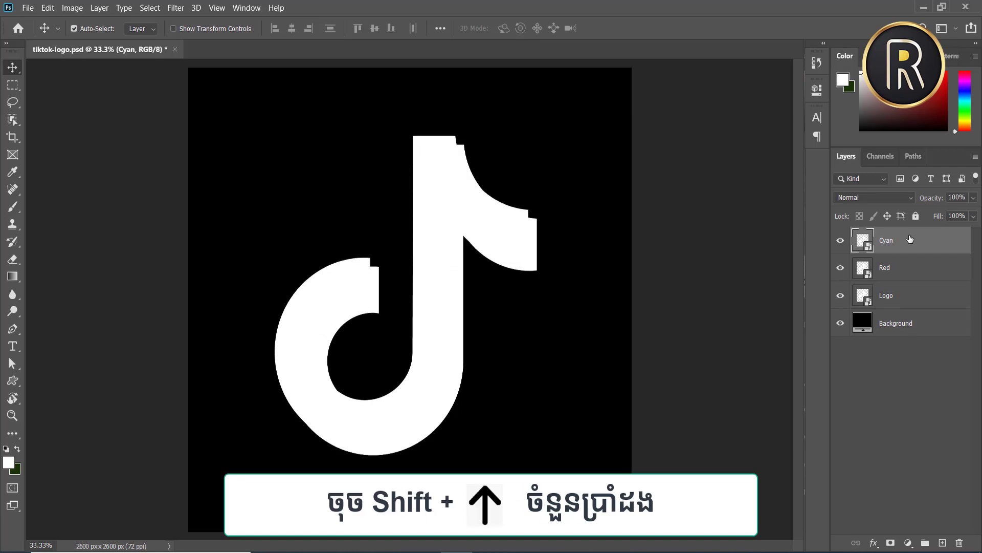
Shift the Red layer 50 px down and 50 px right
{"action": "left_click", "coordinate": [905, 271]}
{"action": "key", "text": "shift+Down"}
{"action": "key", "text": "shift+Down"}
{"action": "key", "text": "shift+Down"}
{"action": "key", "text": "shift+Down"}
{"action": "key", "text": "shift+Down"}
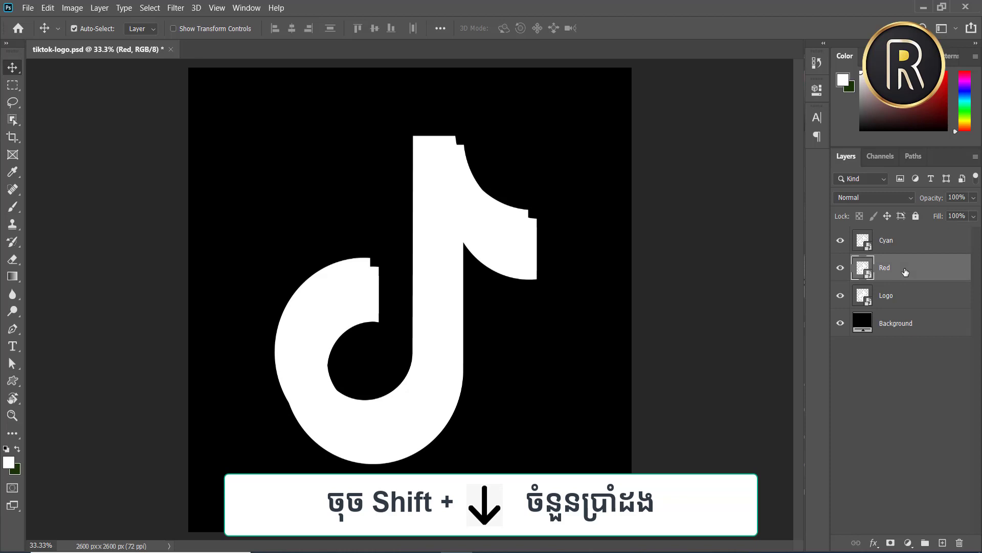
{"action": "key", "text": "shift+Right"}
{"action": "key", "text": "shift+Right"}
{"action": "key", "text": "shift+Right"}
{"action": "key", "text": "shift+Right"}
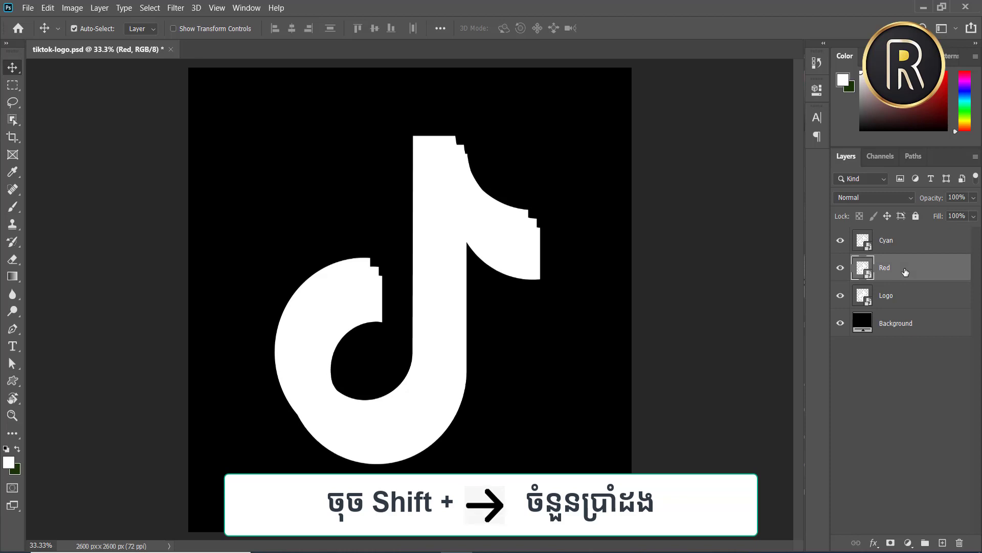
{"action": "key", "text": "shift+Right"}
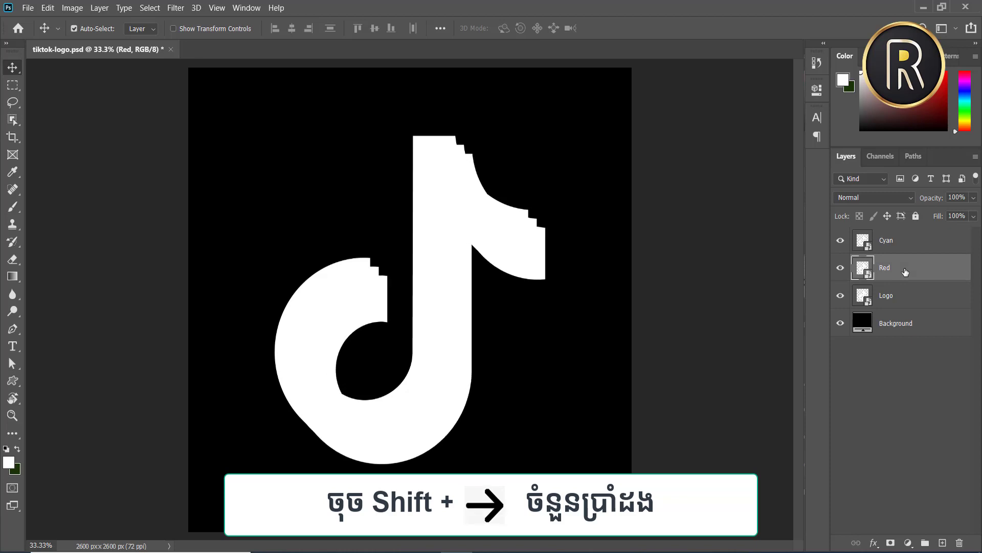
Turn off the R channel in the Cyan layer's advanced blending options and apply the layer style
{"action": "left_click", "coordinate": [896, 241]}
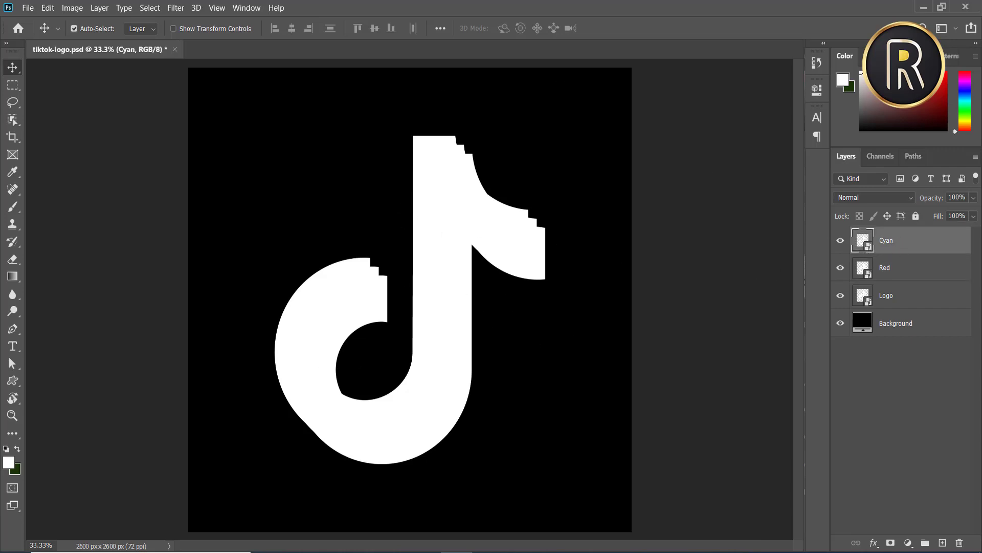
{"action": "double_click", "coordinate": [946, 246]}
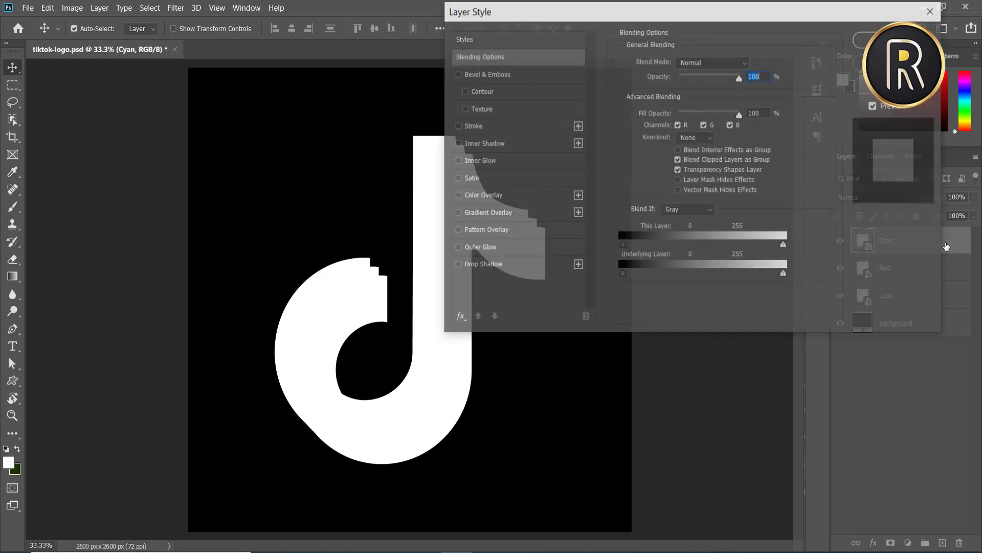
{"action": "left_click_drag", "start_coordinate": [685, 21], "coordinate": [768, 101]}
{"action": "left_click", "coordinate": [761, 204]}
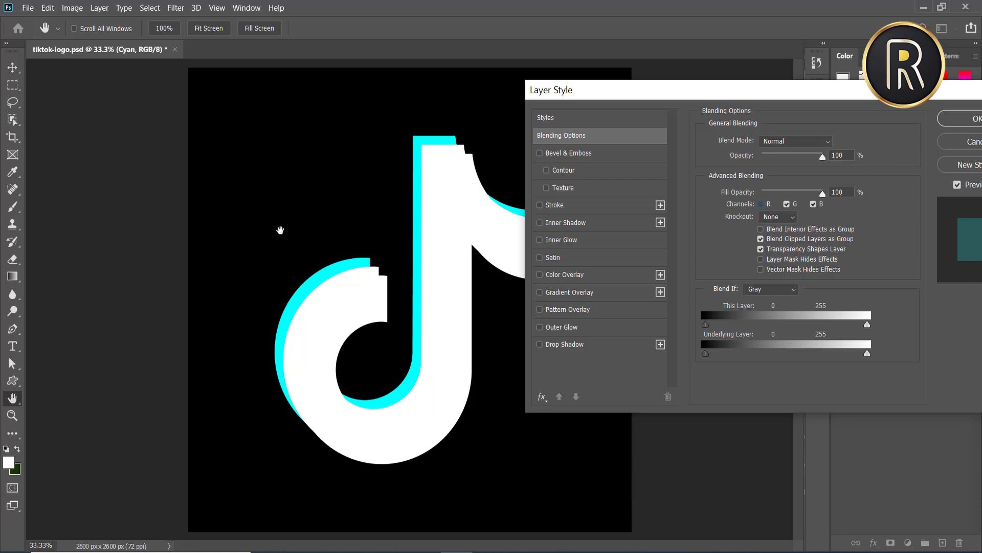
{"action": "left_click_drag", "start_coordinate": [914, 88], "coordinate": [840, 91]}
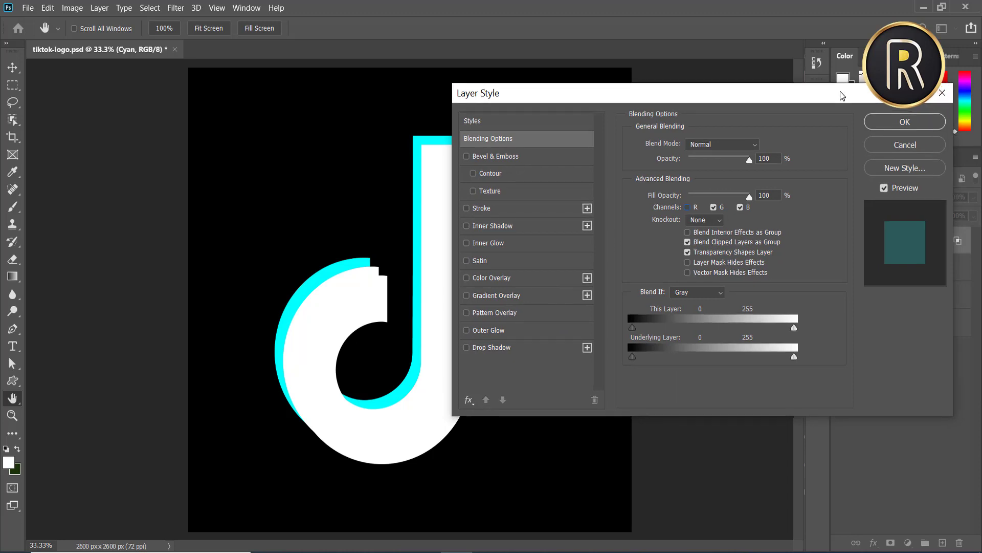
{"action": "left_click", "coordinate": [897, 125]}
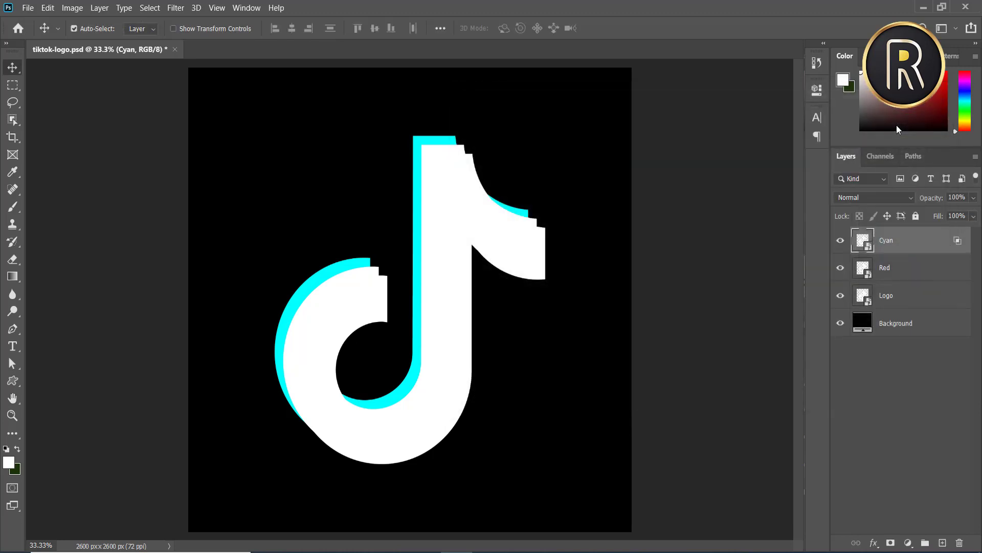
Turn off the G and B channels in the Red layer's advanced blending options and apply the layer style
{"action": "left_click", "coordinate": [939, 271]}
{"action": "double_click", "coordinate": [940, 272]}
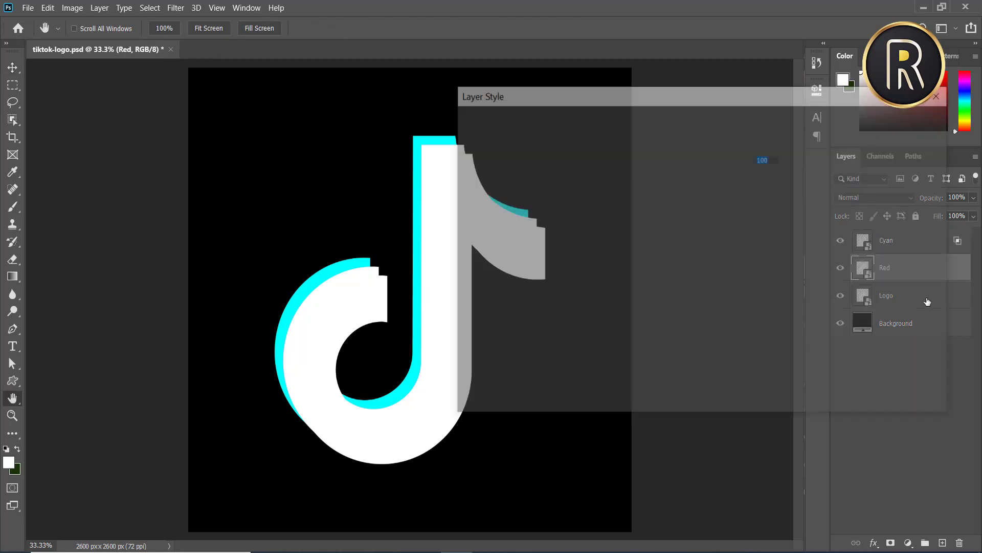
{"action": "left_click_drag", "start_coordinate": [711, 97], "coordinate": [774, 105]}
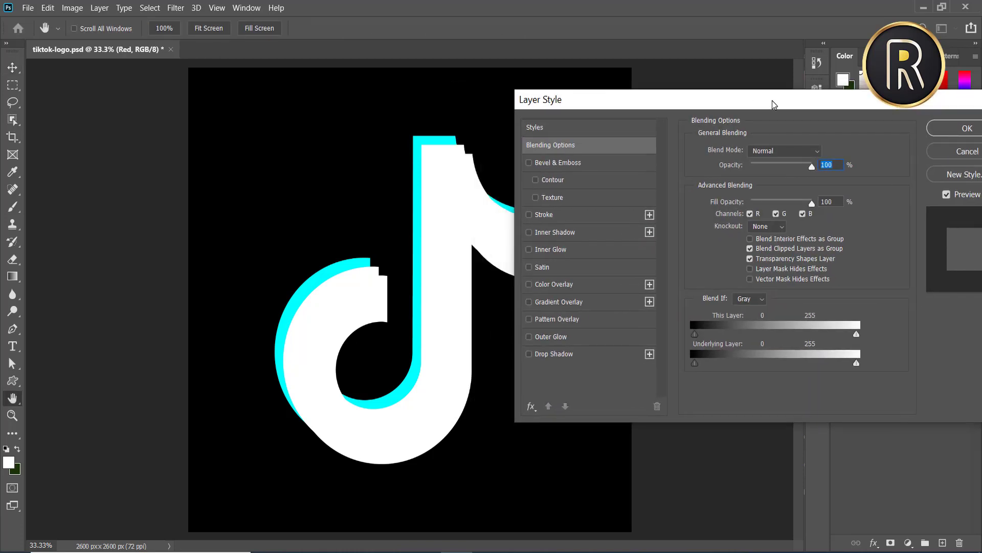
{"action": "left_click", "coordinate": [776, 214]}
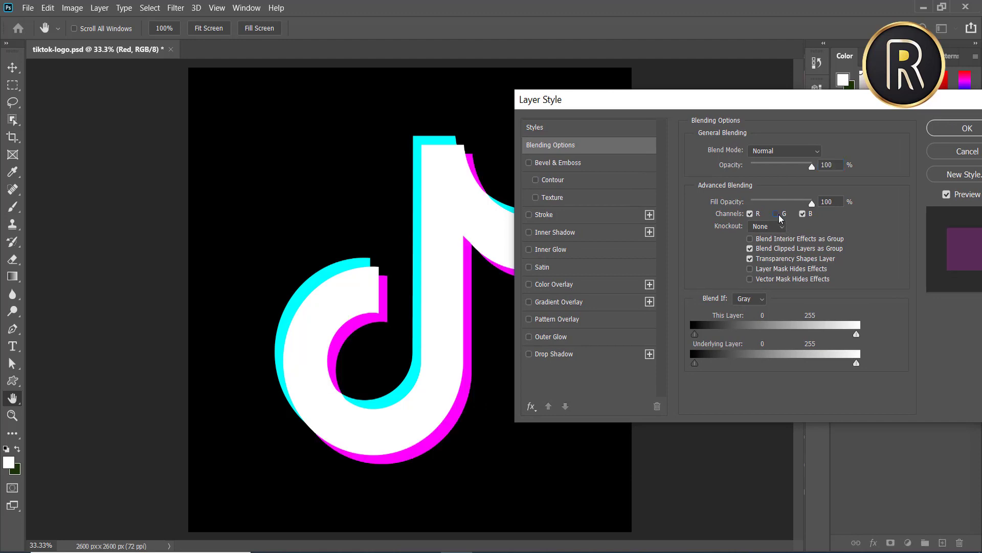
{"action": "left_click", "coordinate": [803, 215]}
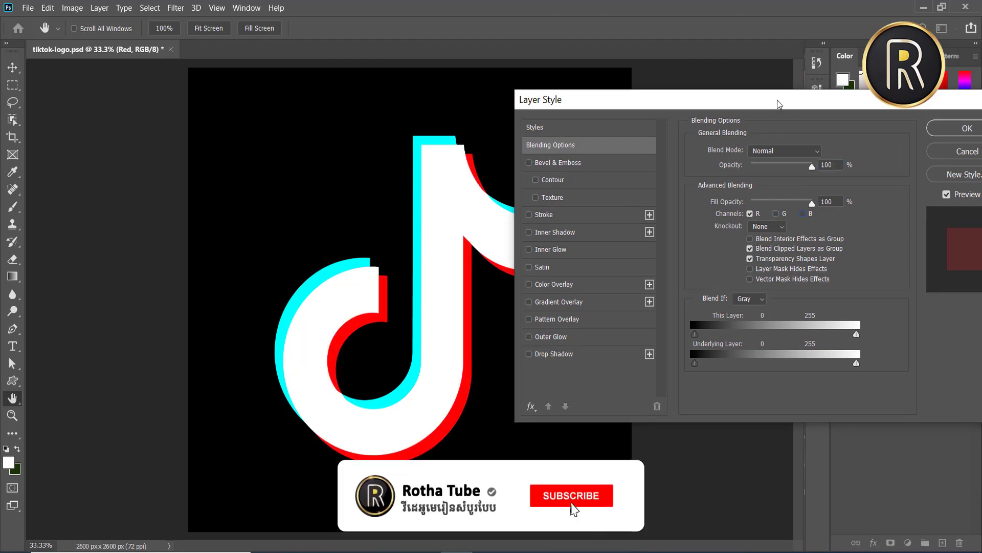
{"action": "left_click_drag", "start_coordinate": [779, 106], "coordinate": [797, 75]}
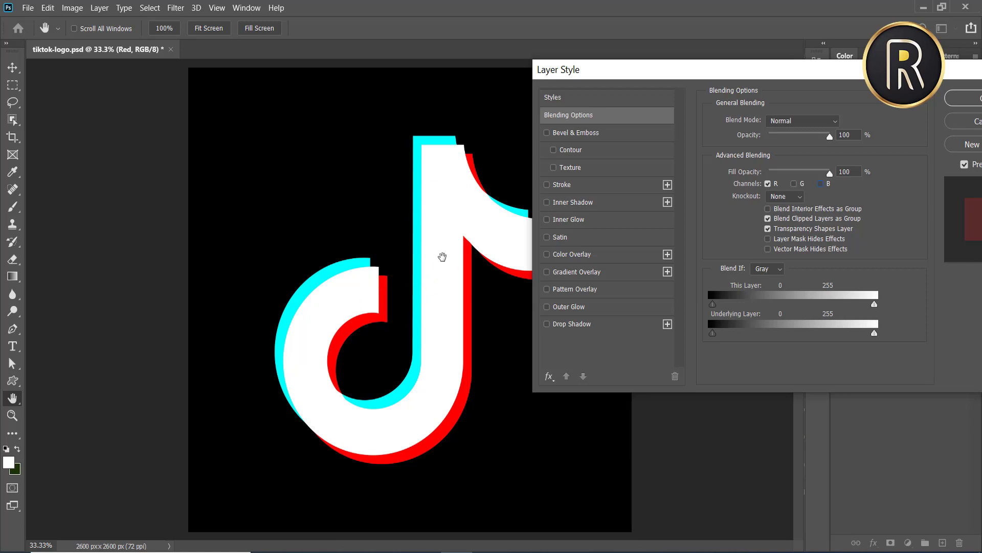
{"action": "left_click_drag", "start_coordinate": [837, 76], "coordinate": [674, 89]}
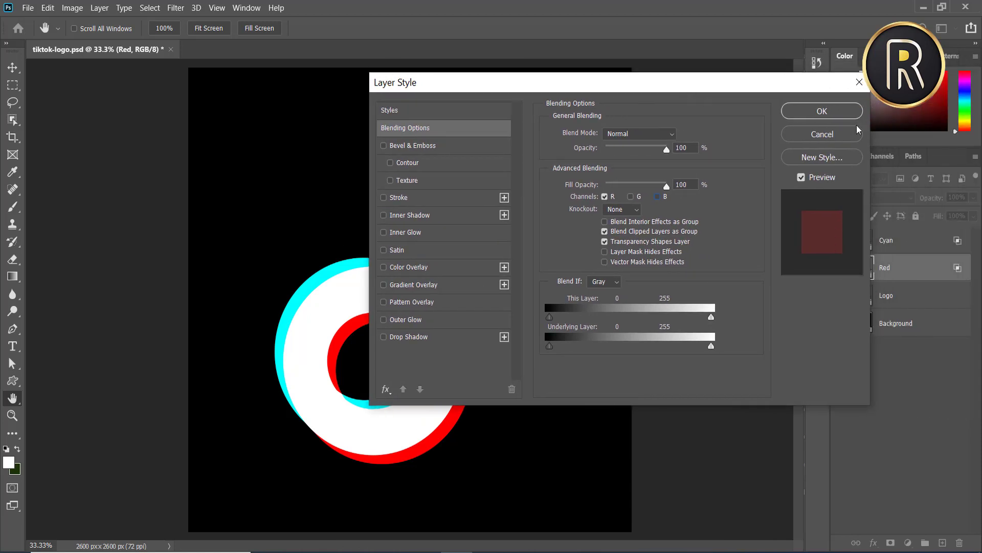
{"action": "left_click", "coordinate": [841, 114]}
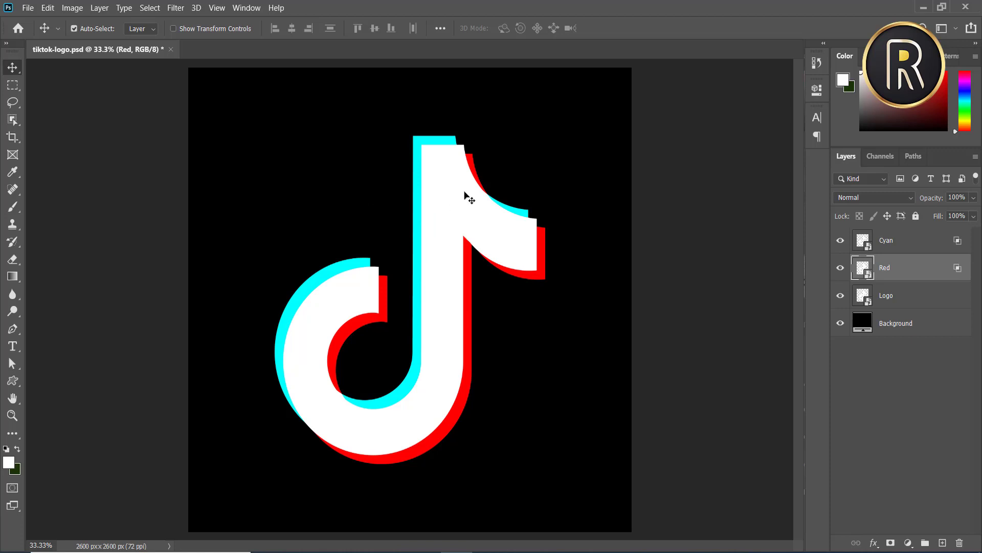
Open the contents of the Logo layer's smart object for editing and bring up the Libraries
{"action": "left_click", "coordinate": [906, 304]}
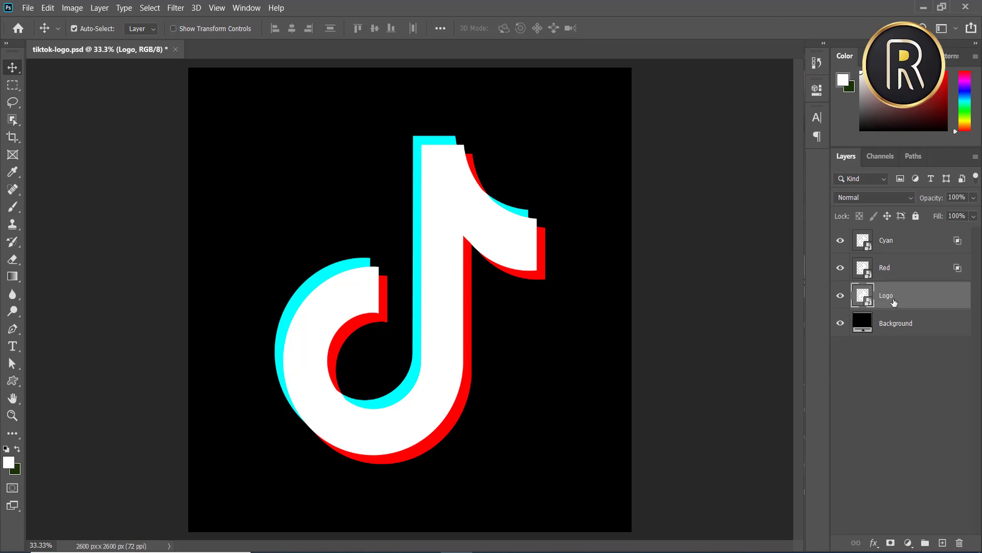
{"action": "double_click", "coordinate": [868, 300]}
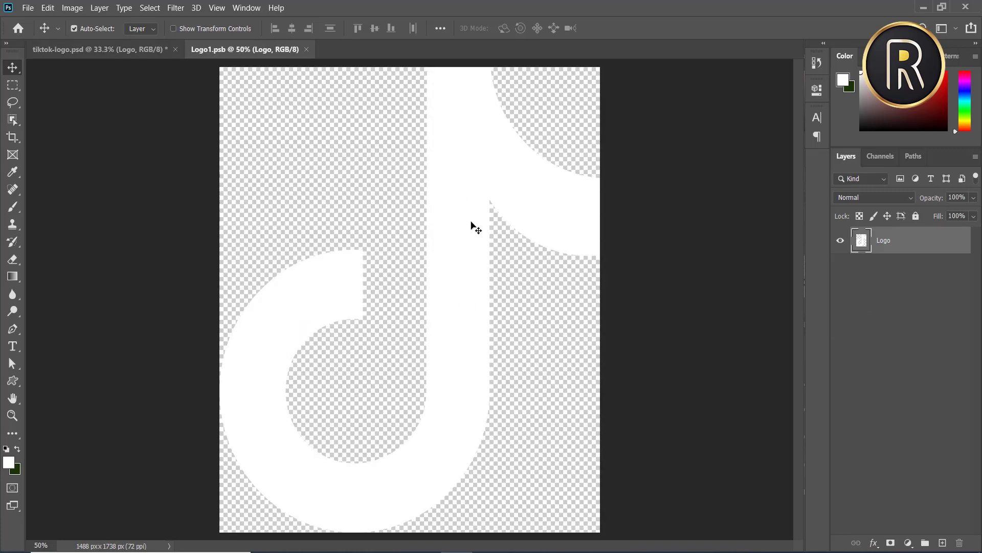
{"action": "left_click", "coordinate": [241, 8]}
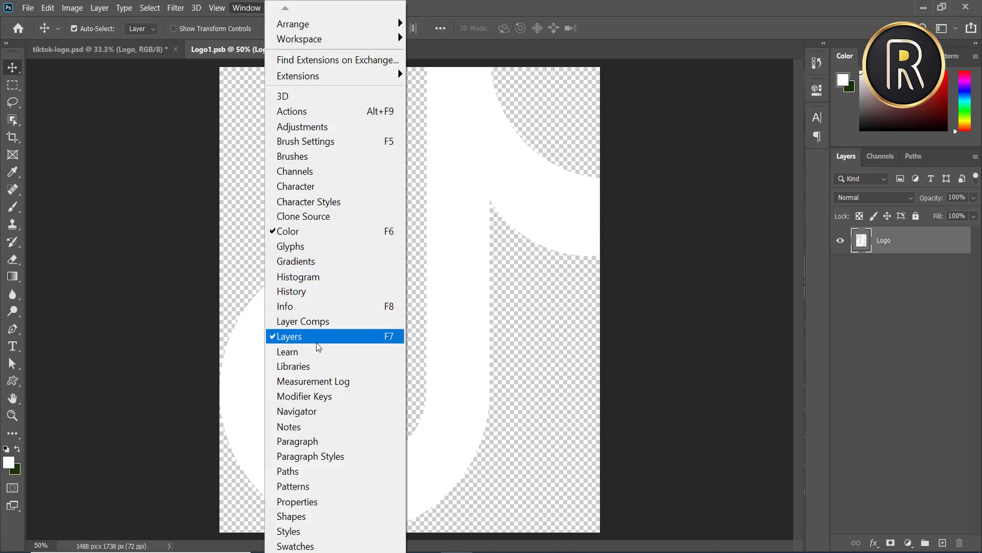
{"action": "left_click", "coordinate": [310, 366]}
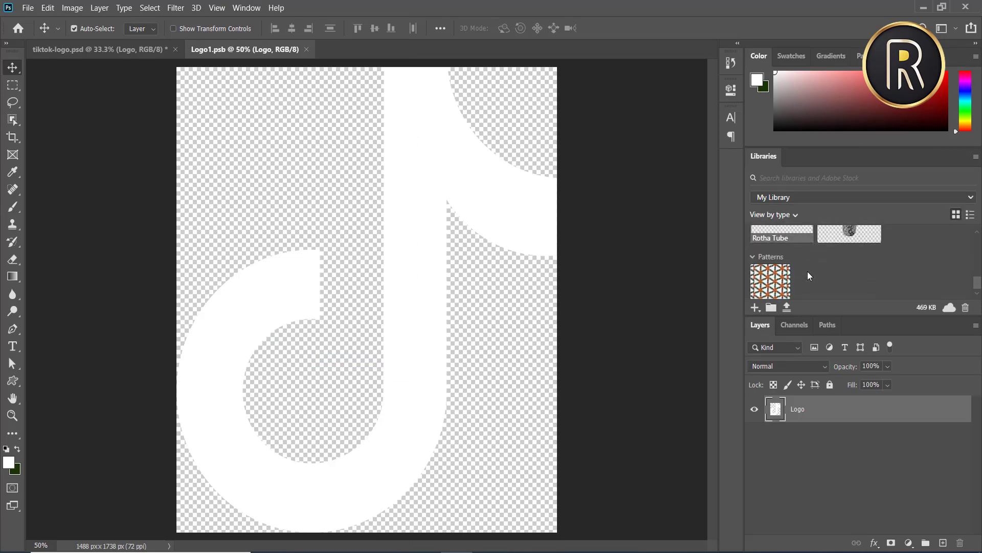
Place the Rotha Tube graphic from My Library above the Logo layer and scale it to about 188% across the canvas
{"action": "left_click_drag", "start_coordinate": [777, 288], "coordinate": [799, 403]}
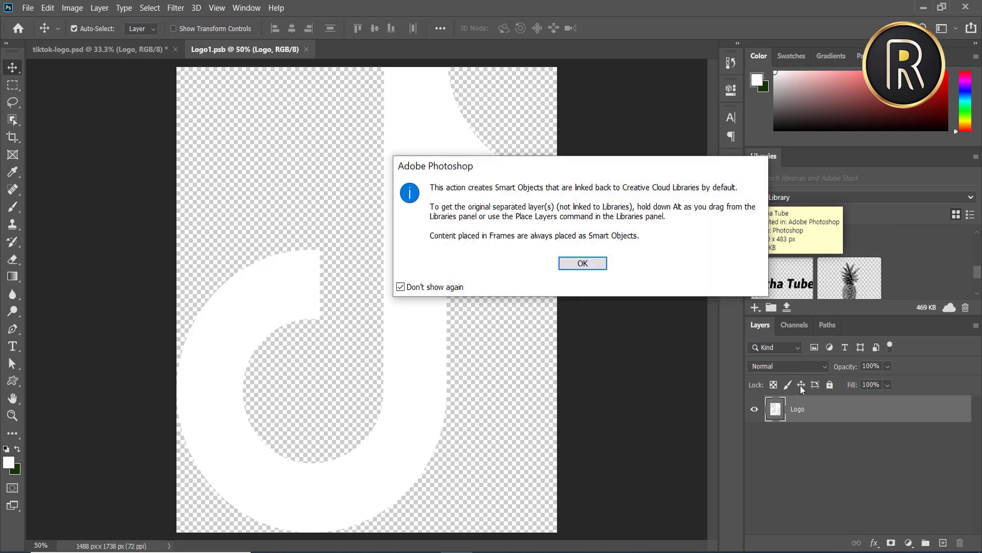
{"action": "left_click", "coordinate": [583, 262]}
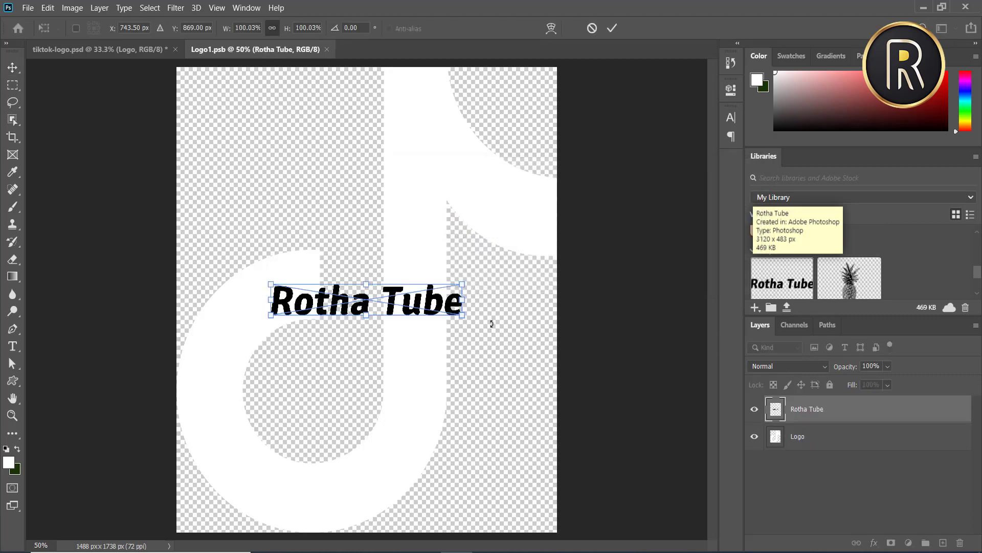
{"action": "left_click_drag", "start_coordinate": [463, 315], "coordinate": [531, 379]}
{"action": "left_click_drag", "start_coordinate": [511, 324], "coordinate": [543, 358]}
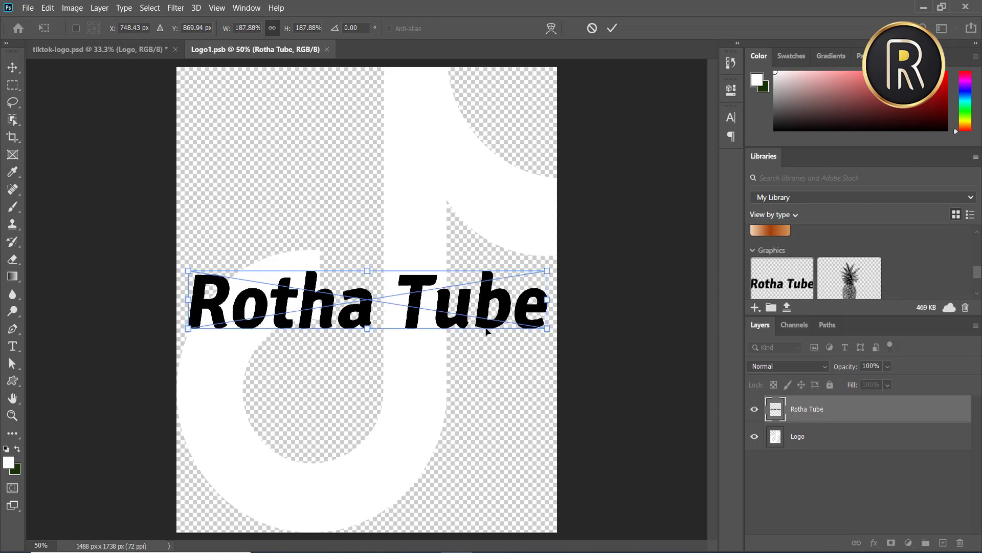
{"action": "key", "text": "Return"}
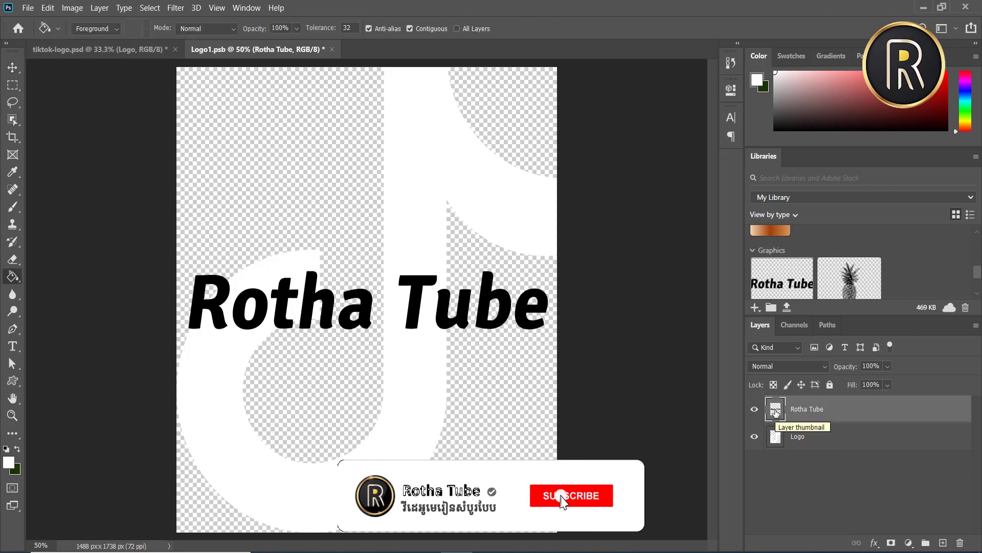
Invert the Rotha Tube graphic to white and hide the Logo layer beneath it
{"action": "key", "text": "ctrl+i"}
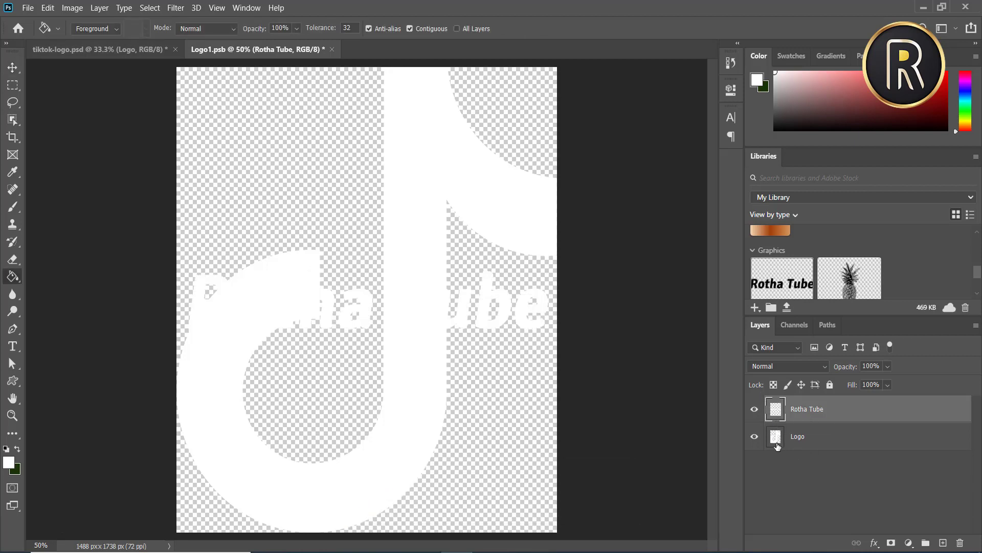
{"action": "left_click", "coordinate": [754, 437]}
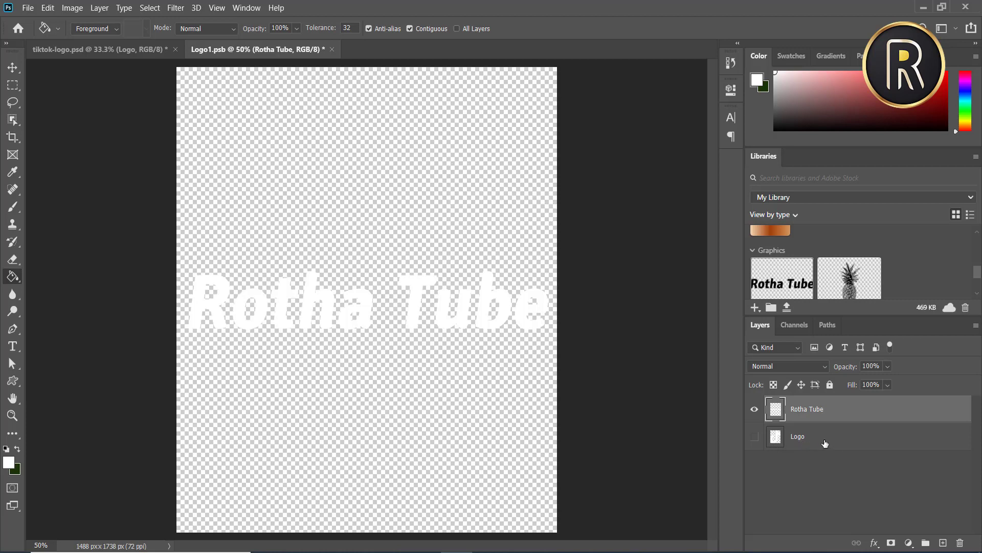
Save the edited smart object contents in Logo1.psb and return to tiktok-logo.psd to update the effect
{"action": "left_click", "coordinate": [119, 51]}
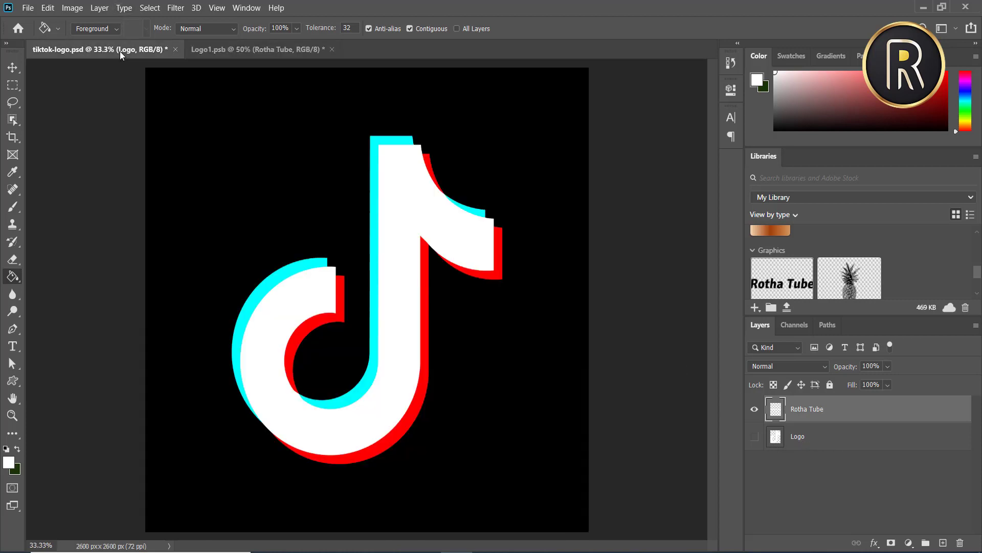
{"action": "left_click", "coordinate": [245, 51]}
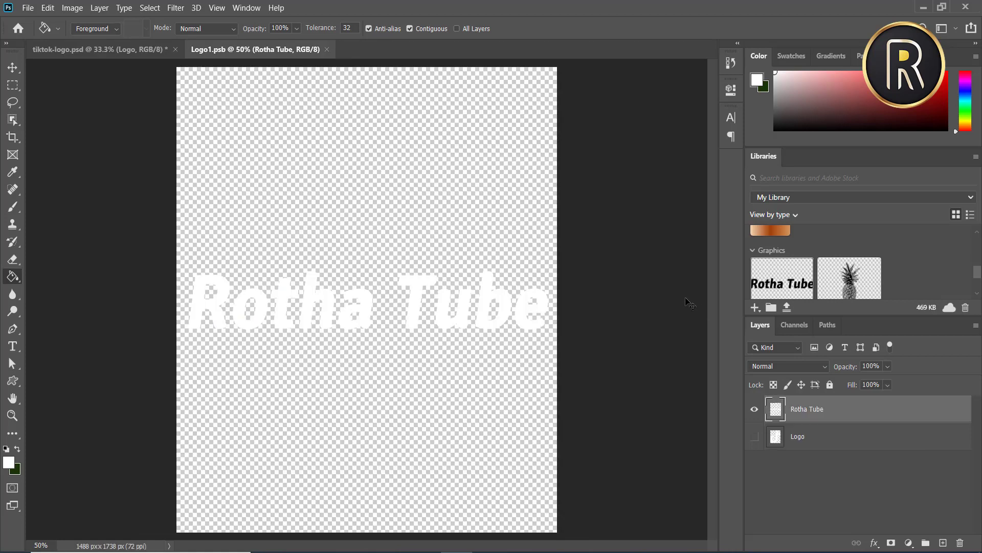
{"action": "left_click", "coordinate": [125, 53]}
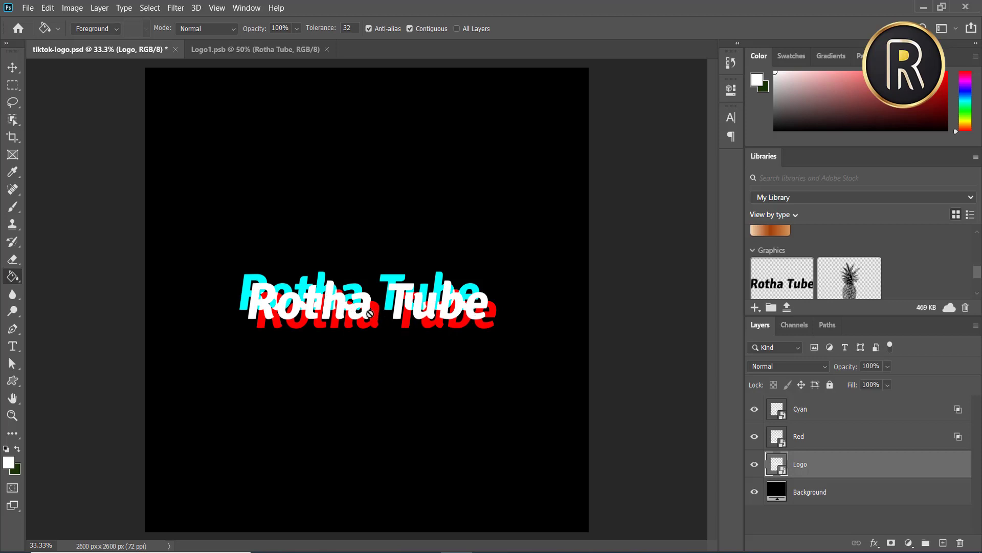
Create a new A4 landscape document, 297 x 210 mm at 300 pixels per inch, with a white background
{"action": "left_click", "coordinate": [244, 51]}
{"action": "left_click", "coordinate": [28, 9]}
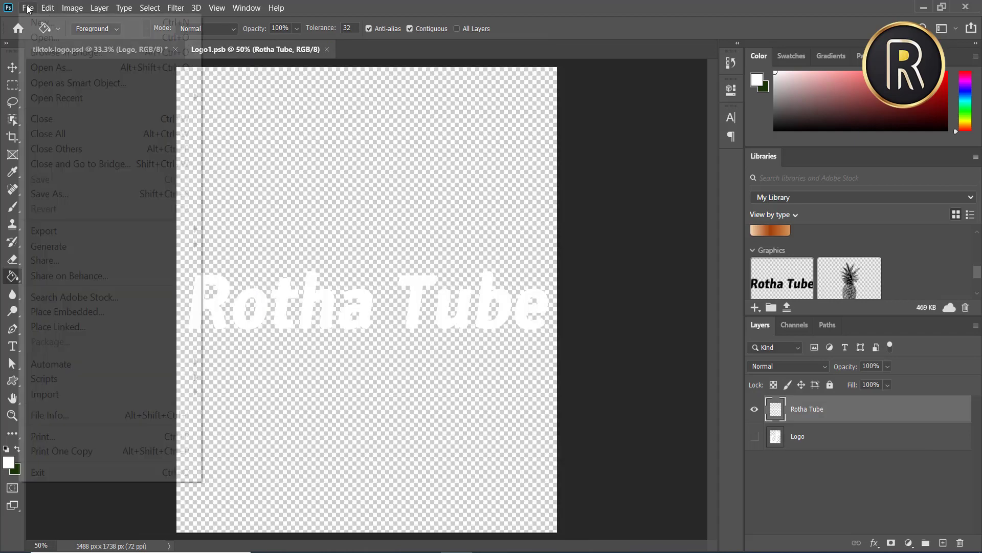
{"action": "left_click", "coordinate": [113, 21]}
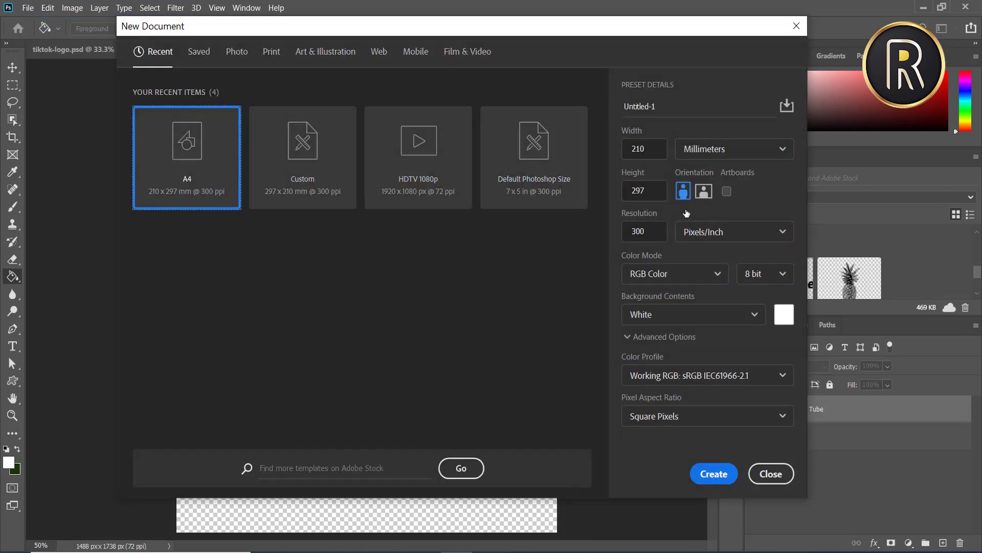
{"action": "left_click", "coordinate": [704, 191]}
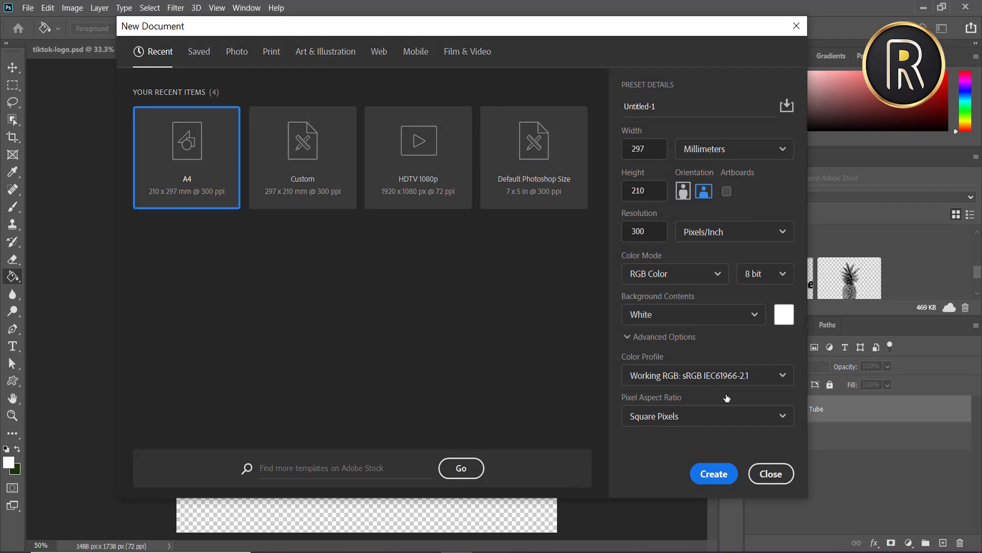
{"action": "left_click", "coordinate": [727, 471]}
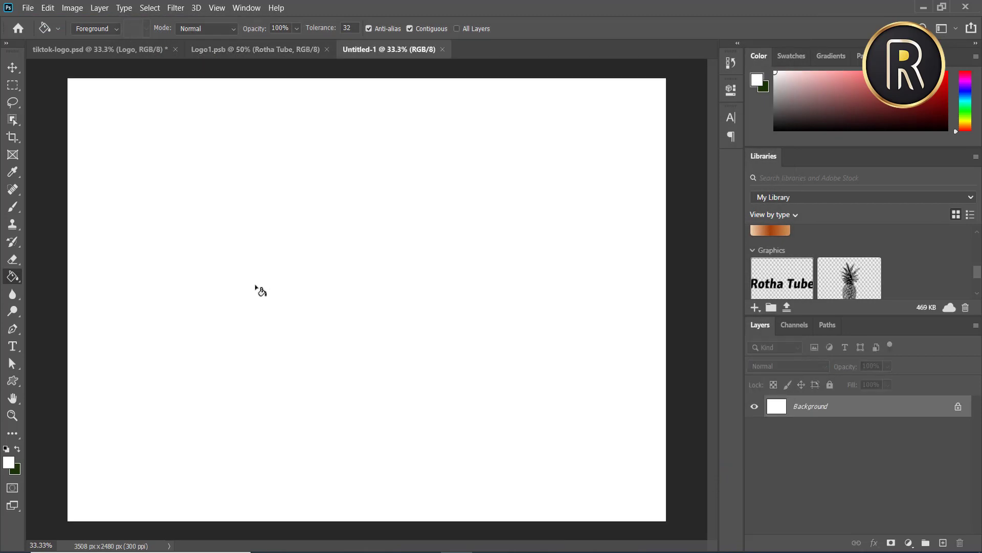
Add the text PS near the left side of the blank canvas
{"action": "key", "text": "t"}
{"action": "left_click", "coordinate": [193, 285]}
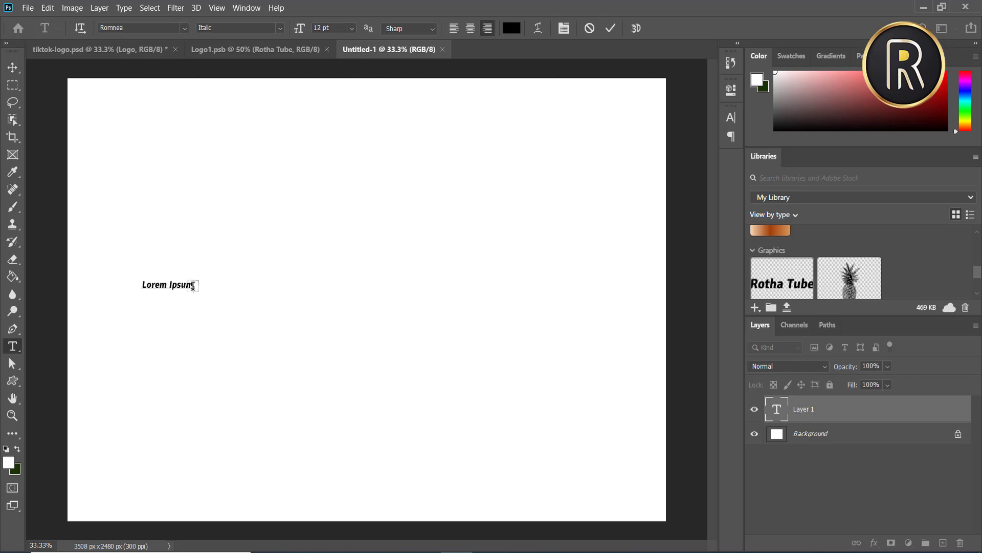
{"action": "type", "text": "PST"}
{"action": "left_click", "coordinate": [11, 67]}
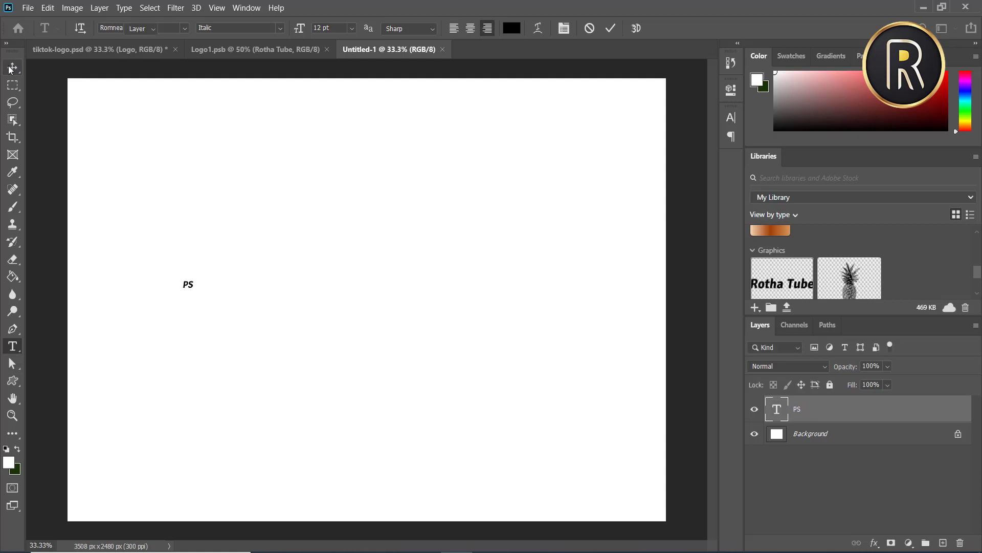
Enlarge the PS text to about 395 pt and move it to roughly the middle of the canvas
{"action": "key", "text": "ctrl+t"}
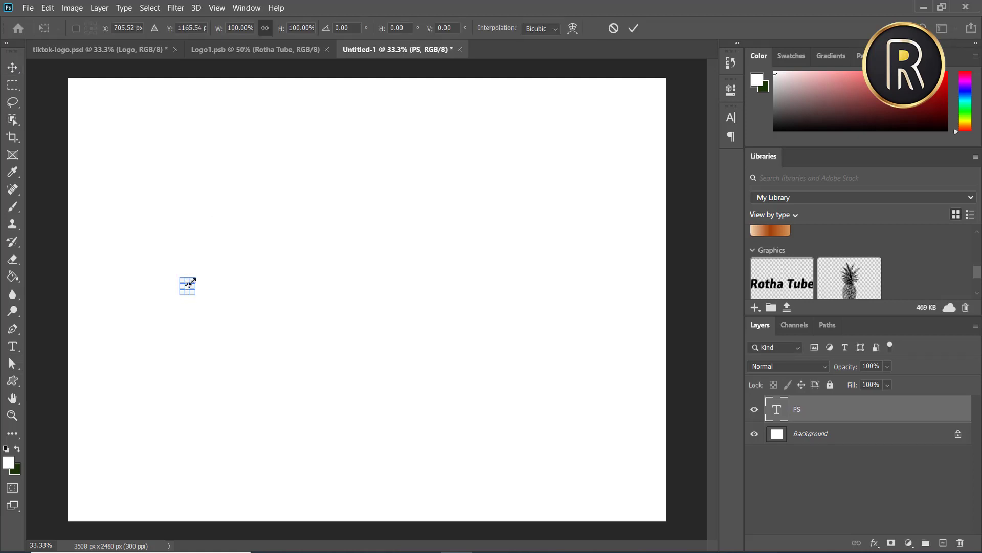
{"action": "left_click_drag", "start_coordinate": [194, 280], "coordinate": [284, 376]}
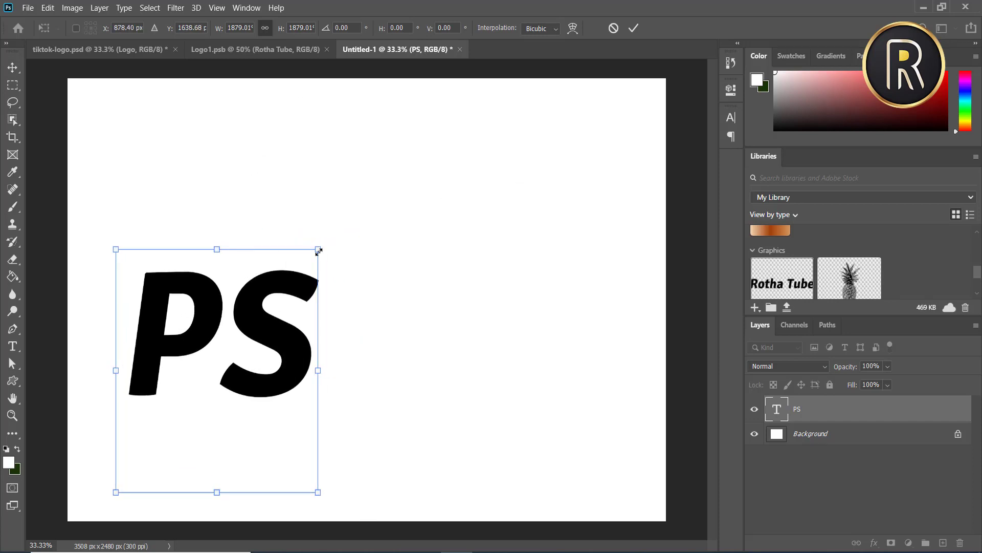
{"action": "left_click_drag", "start_coordinate": [318, 250], "coordinate": [584, 175]}
{"action": "left_click_drag", "start_coordinate": [438, 240], "coordinate": [488, 311]}
{"action": "key", "text": "Return"}
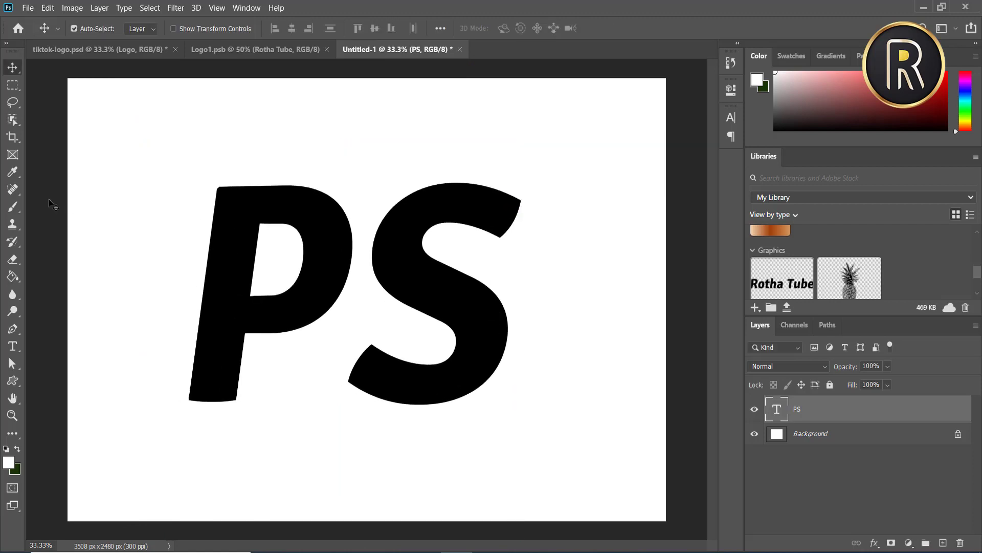
Recolor the PS text to white (ffffff) and add it to the graphics in My Library
{"action": "key", "text": "t"}
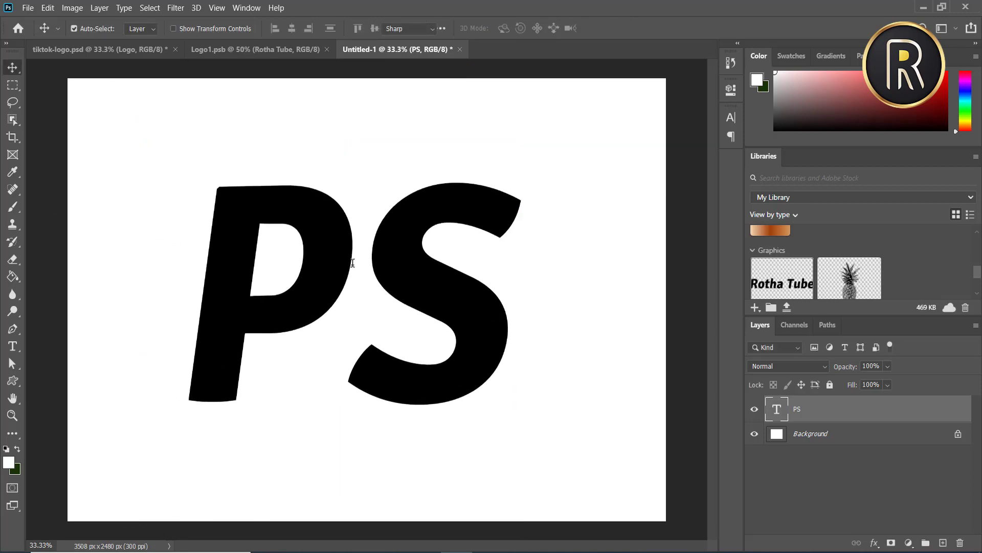
{"action": "left_click", "coordinate": [353, 262]}
{"action": "key", "text": "ctrl+a"}
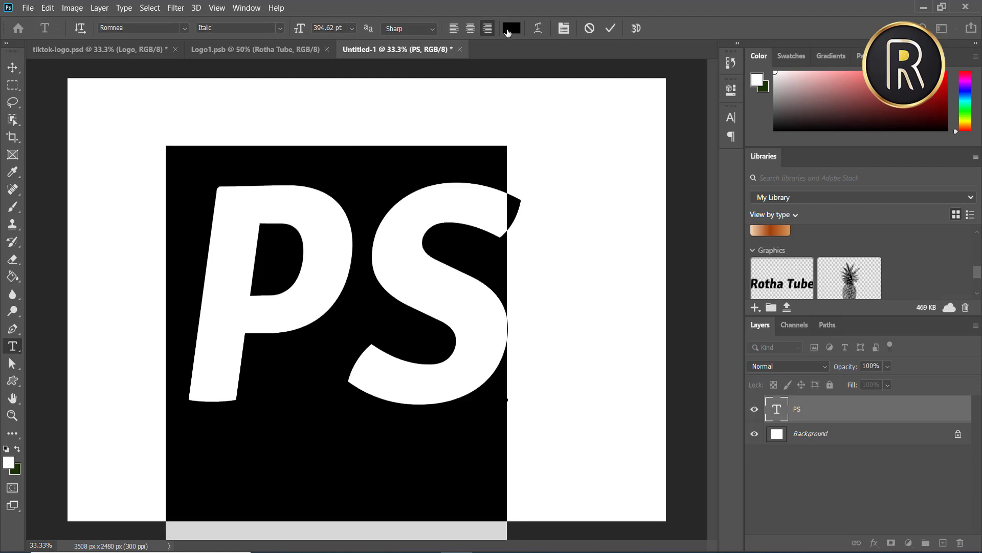
{"action": "left_click", "coordinate": [509, 29]}
{"action": "type", "text": "ffffff"}
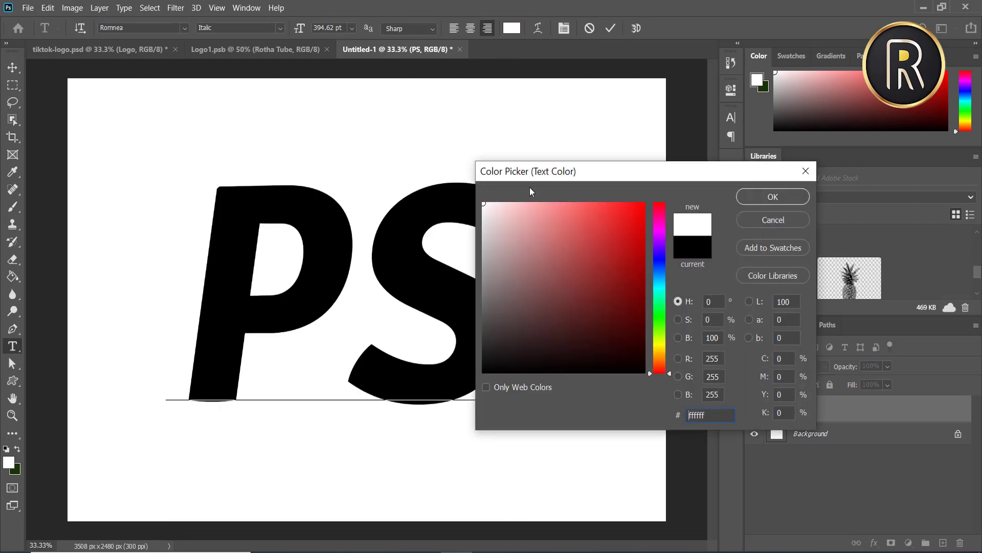
{"action": "left_click", "coordinate": [744, 196]}
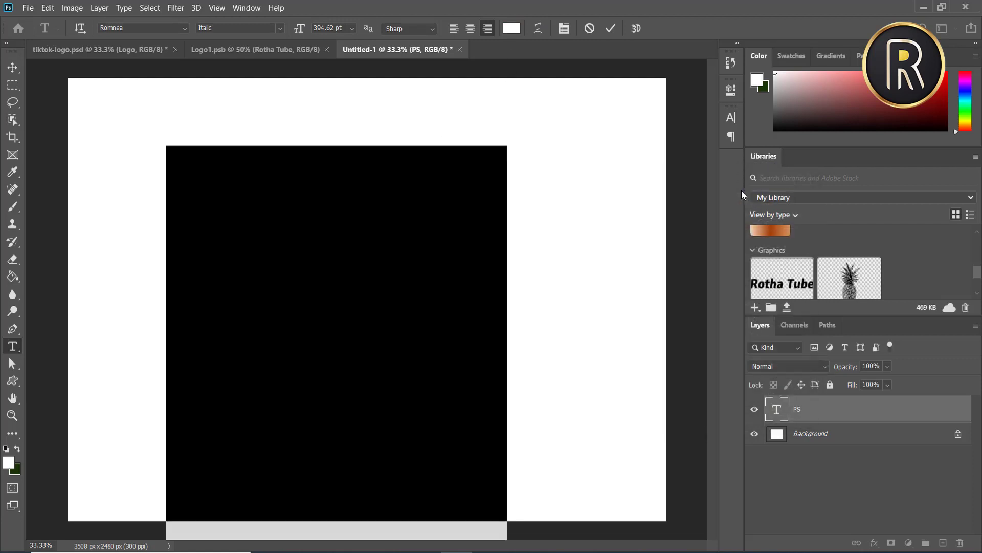
{"action": "left_click", "coordinate": [12, 68]}
{"action": "left_click_drag", "start_coordinate": [307, 243], "coordinate": [834, 237]}
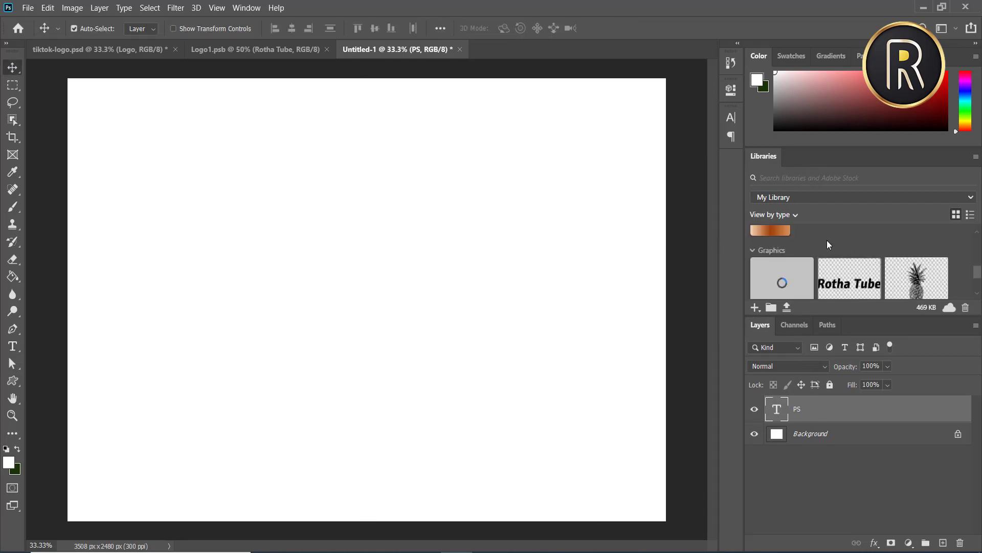
Place the PS library graphic above the Rotha Tube layer in Logo1.psb and hide Rotha Tube
{"action": "left_click", "coordinate": [221, 47]}
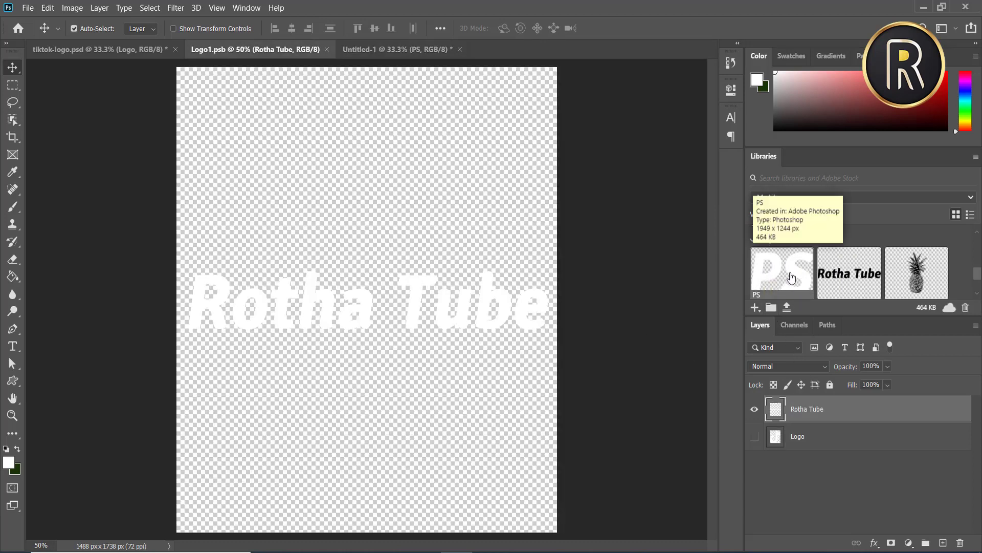
{"action": "left_click_drag", "start_coordinate": [792, 280], "coordinate": [801, 408]}
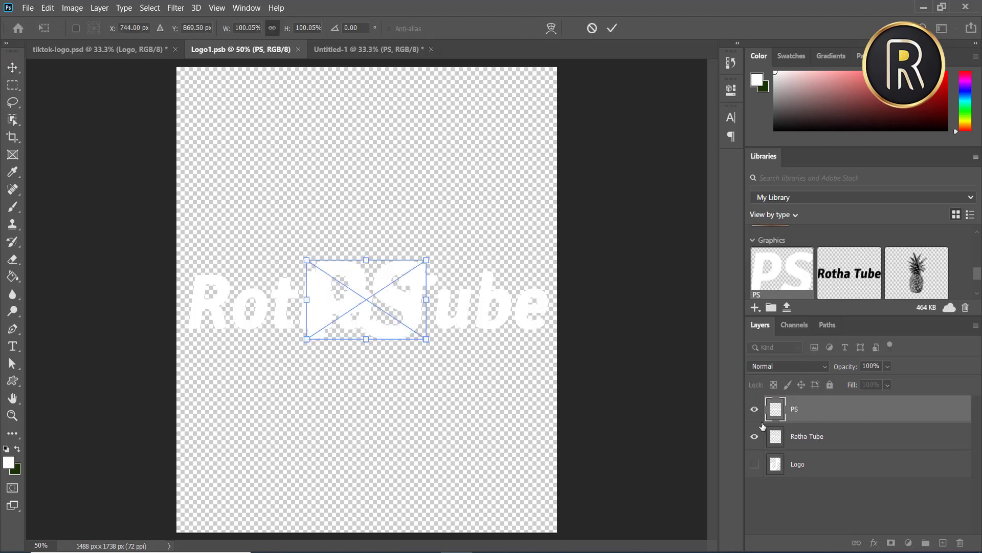
{"action": "key", "text": "Return"}
{"action": "left_click", "coordinate": [754, 436]}
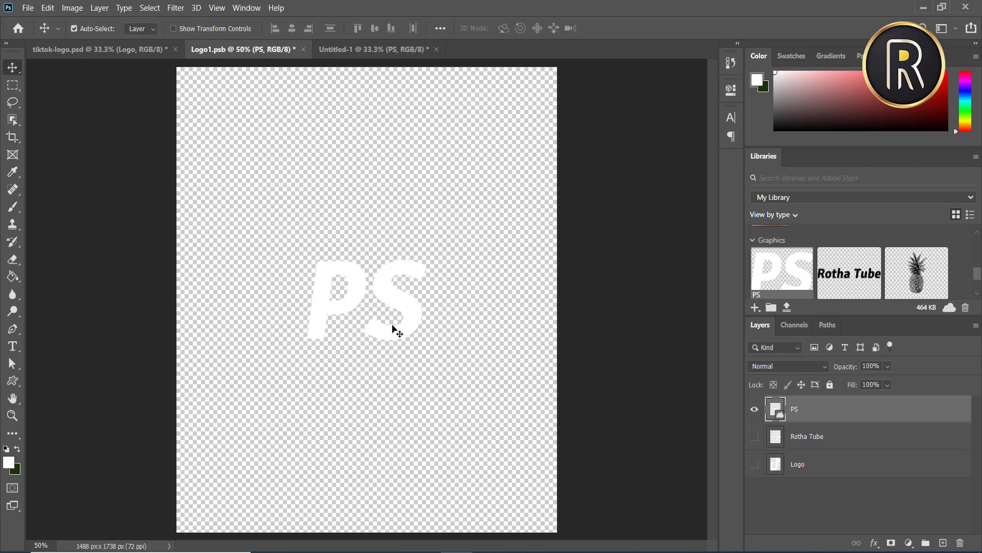
Scale the PS graphic to about 283% and center it horizontally on the canvas
{"action": "key", "text": "ctrl+t"}
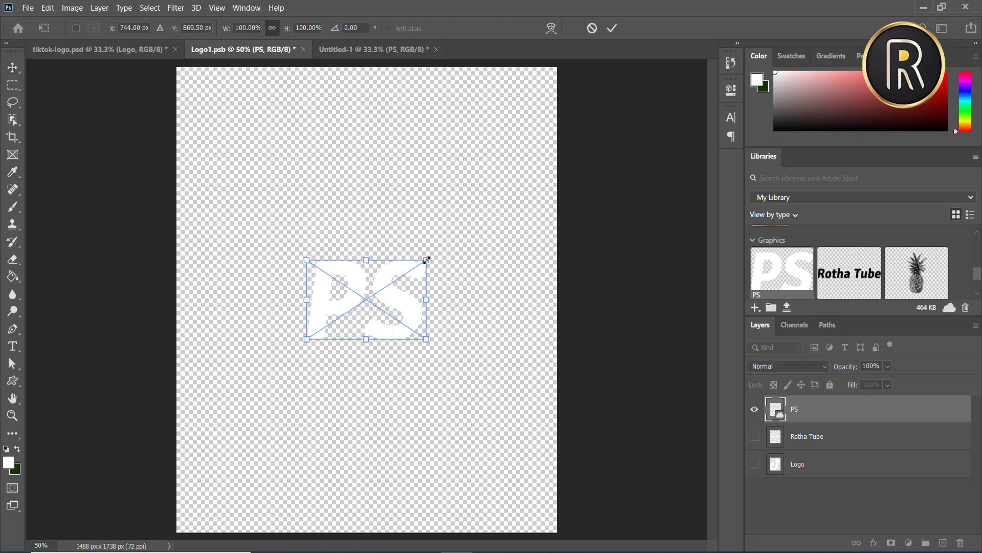
{"action": "left_click_drag", "start_coordinate": [426, 260], "coordinate": [546, 179]}
{"action": "left_click_drag", "start_coordinate": [443, 278], "coordinate": [395, 352]}
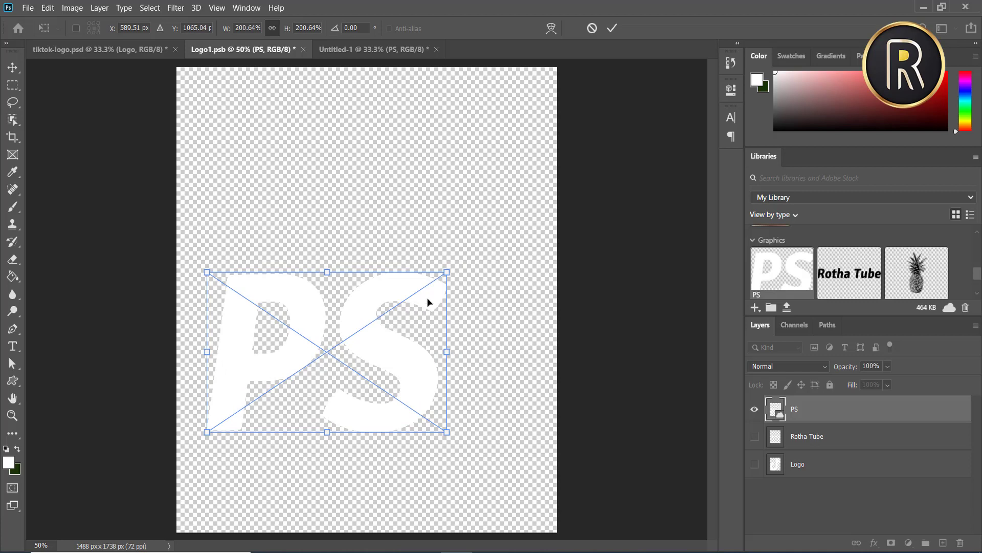
{"action": "left_click_drag", "start_coordinate": [446, 271], "coordinate": [544, 206]}
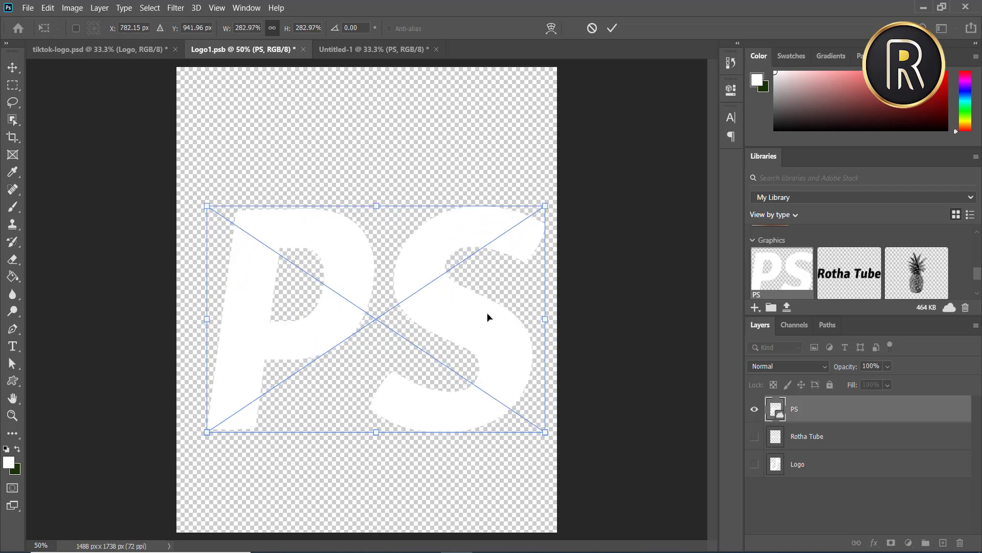
{"action": "left_click_drag", "start_coordinate": [470, 333], "coordinate": [466, 334]}
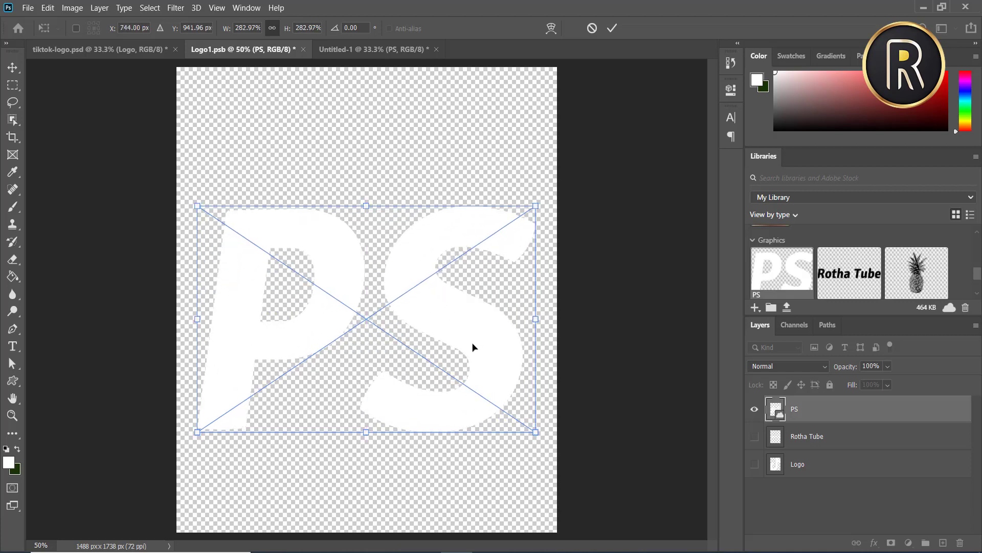
{"action": "key", "text": "Return"}
Save Logo1.psb with the PS graphic and return to tiktok-logo.psd to update the effect
{"action": "key", "text": "ctrl+s"}
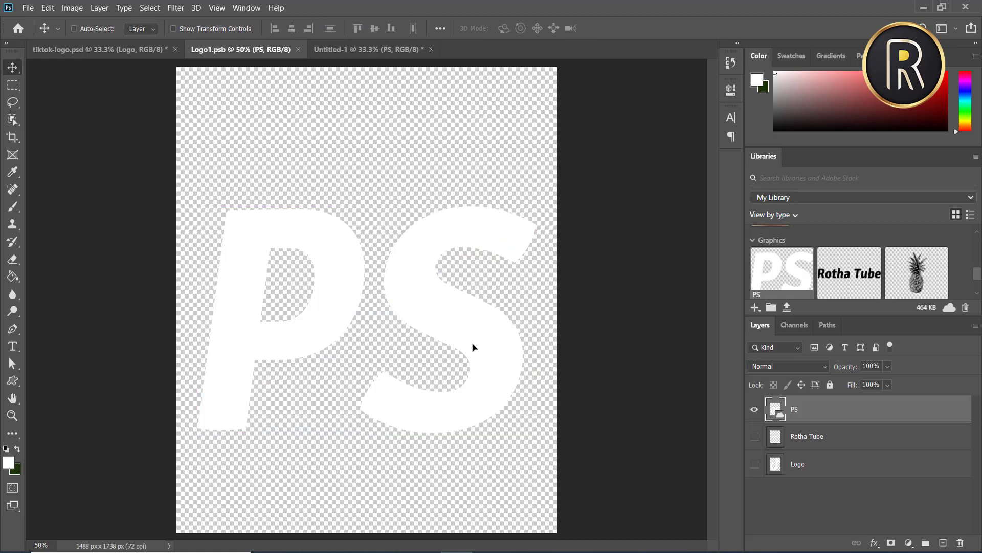
{"action": "left_click", "coordinate": [127, 51]}
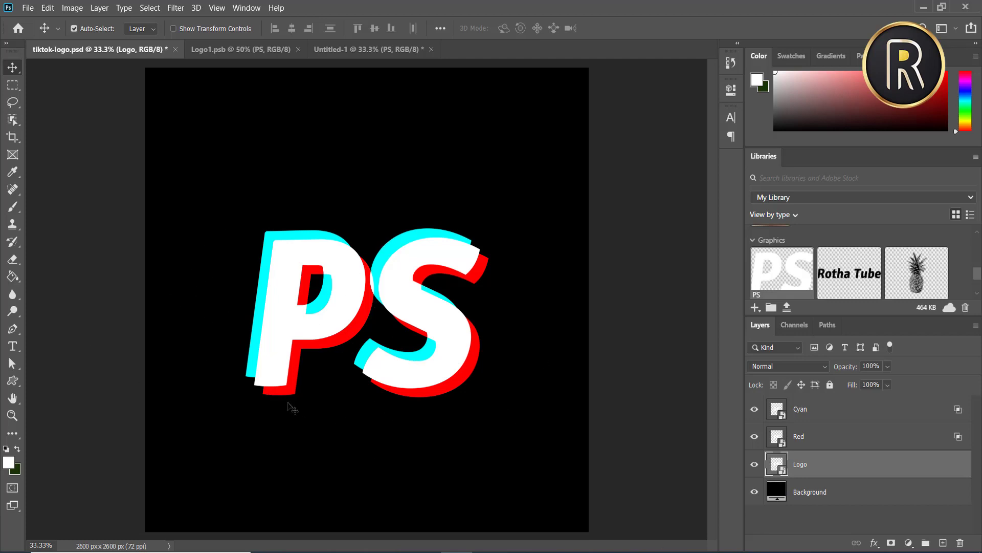
{"action": "left_click", "coordinate": [349, 52]}
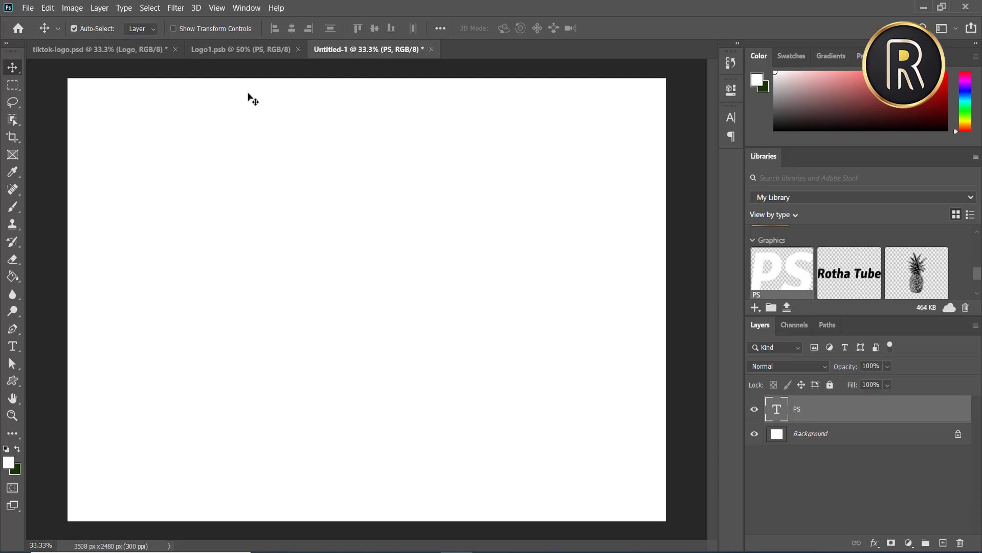
{"action": "left_click", "coordinate": [222, 51]}
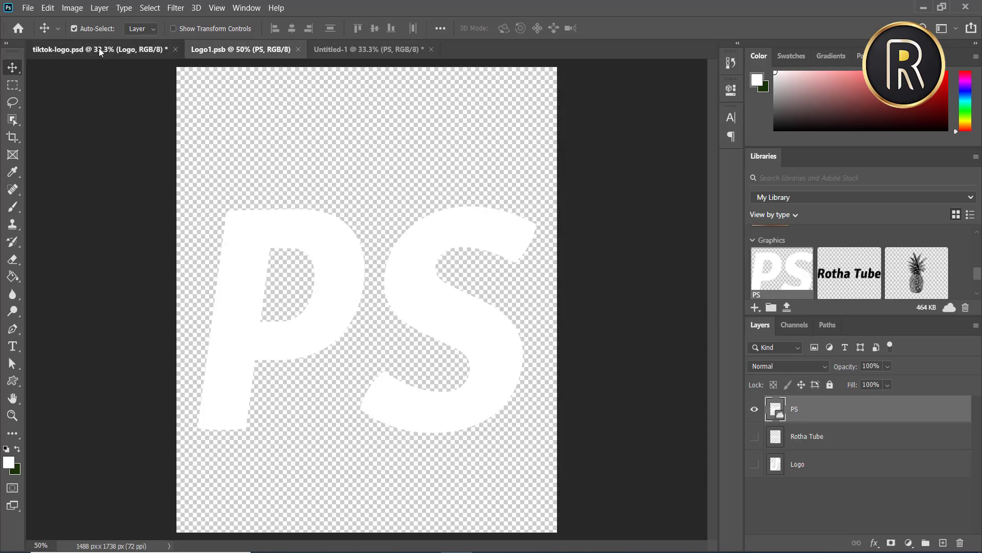
{"action": "left_click", "coordinate": [99, 49]}
Remove the PS text layer from the Untitled-1 document, leaving only its Background layer
{"action": "left_click", "coordinate": [352, 49]}
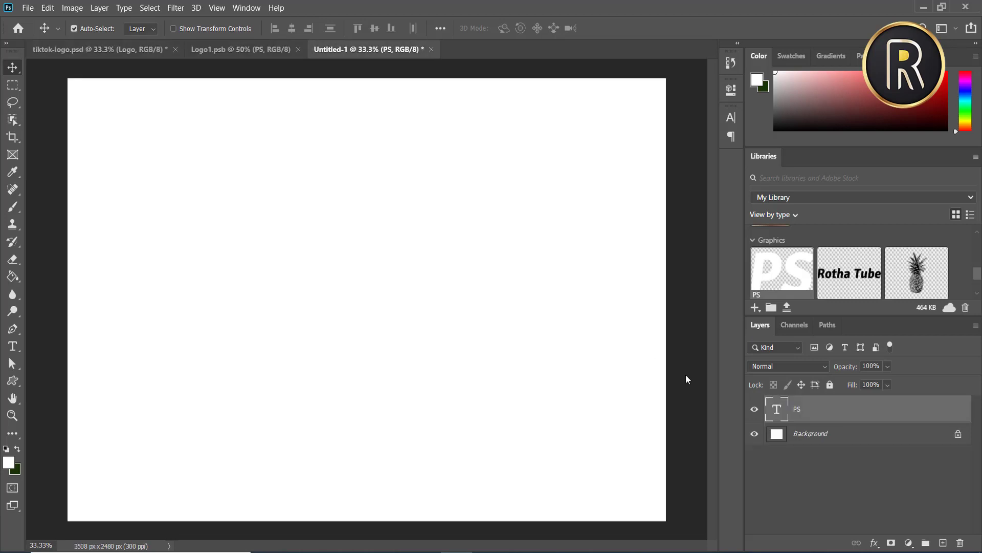
{"action": "left_click", "coordinate": [856, 465]}
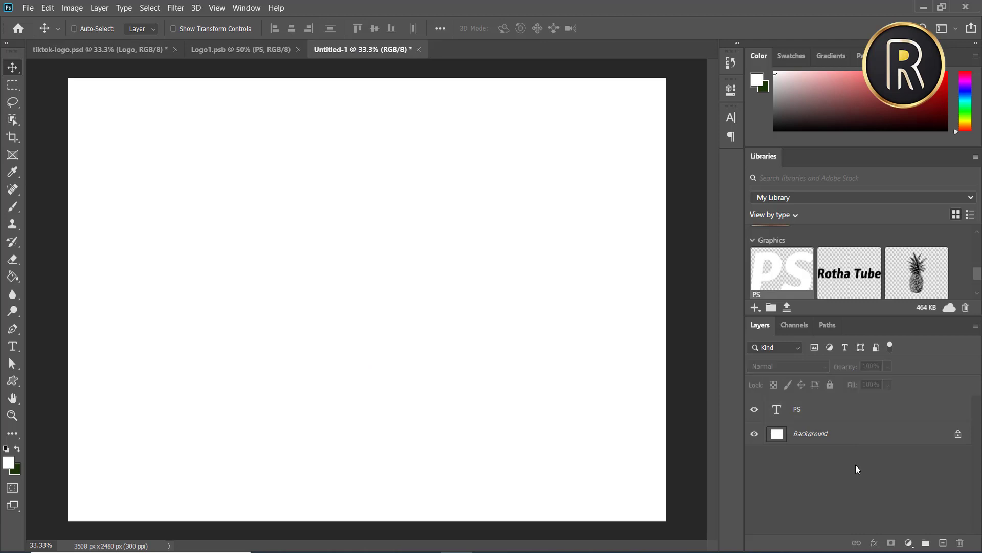
{"action": "key", "text": "ctrl+z"}
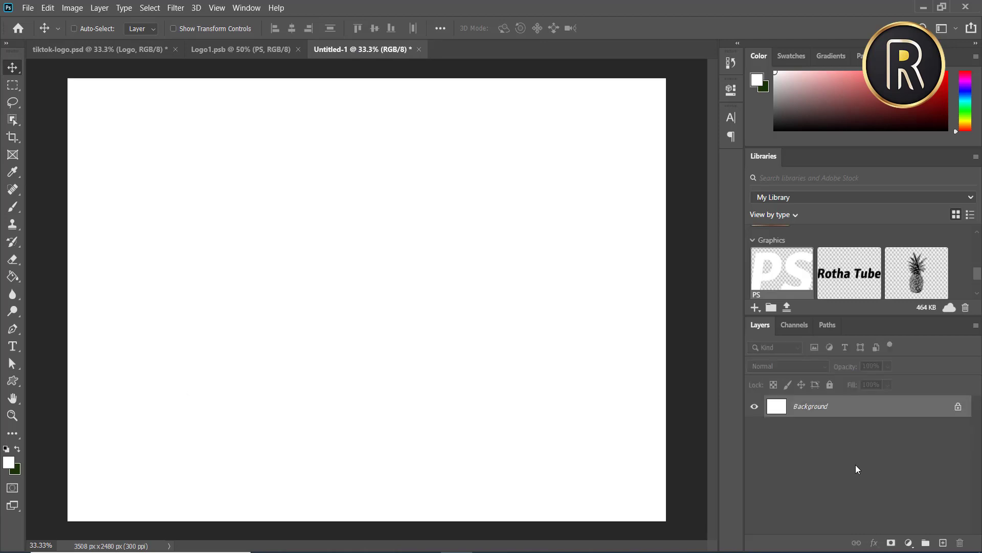
Show the Logo layer and hide PS in Logo1.psb, save it, and return to tiktok-logo.psd
{"action": "left_click", "coordinate": [241, 47]}
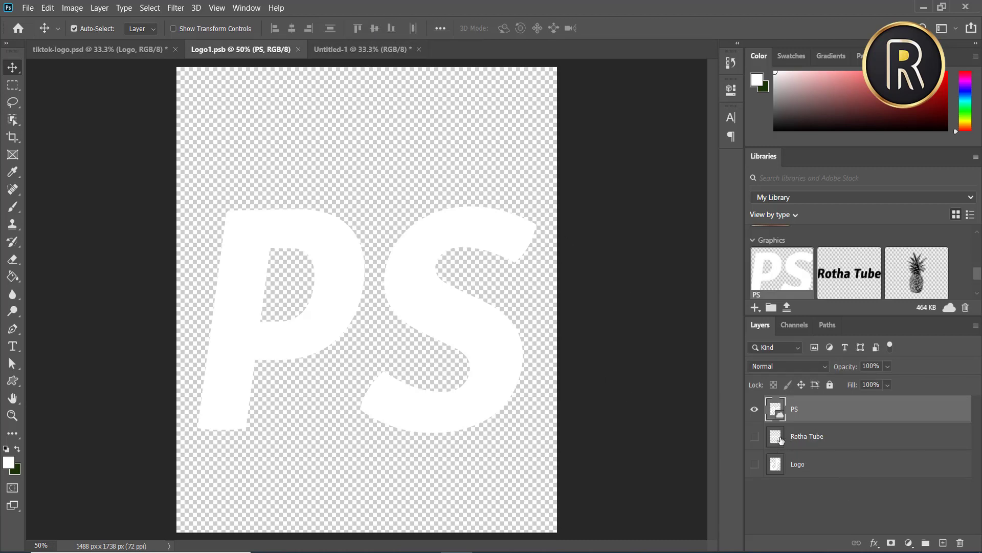
{"action": "left_click", "coordinate": [755, 465]}
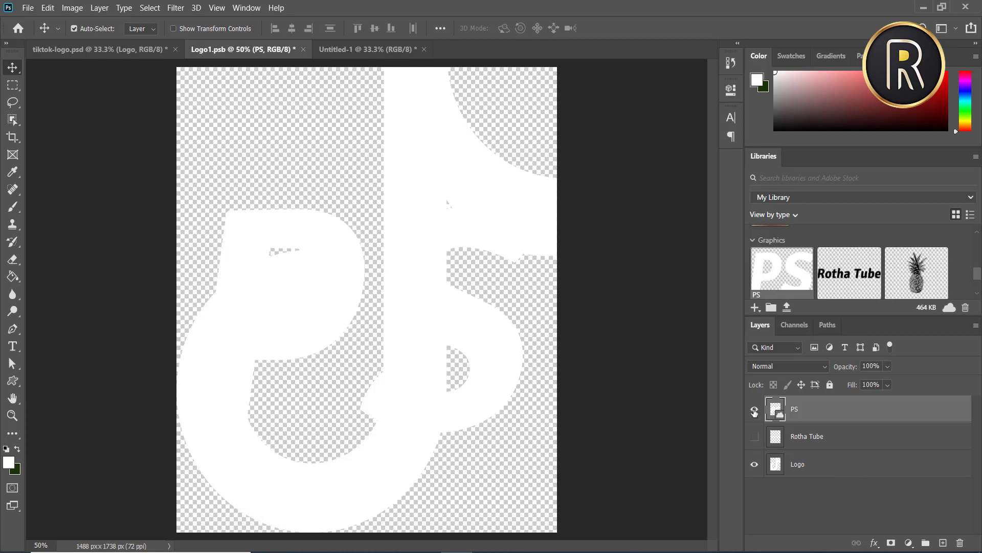
{"action": "left_click", "coordinate": [755, 410]}
{"action": "key", "text": "ctrl+s"}
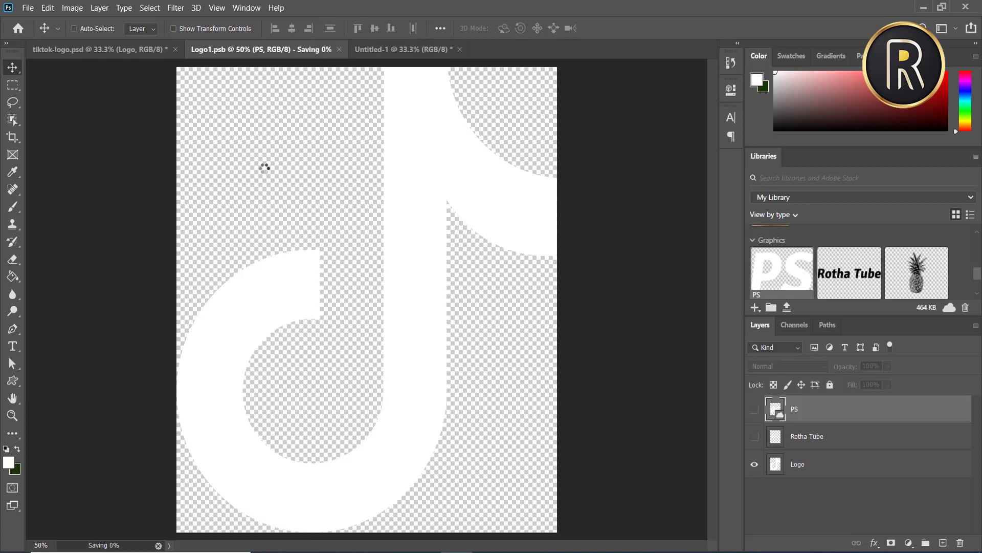
{"action": "left_click", "coordinate": [134, 53]}
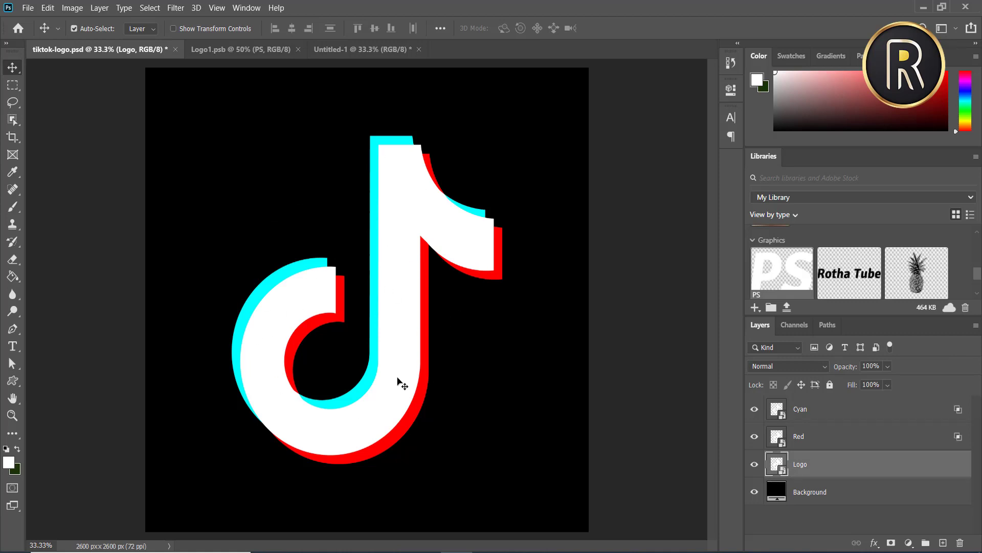
{"action": "left_click", "coordinate": [345, 48]}
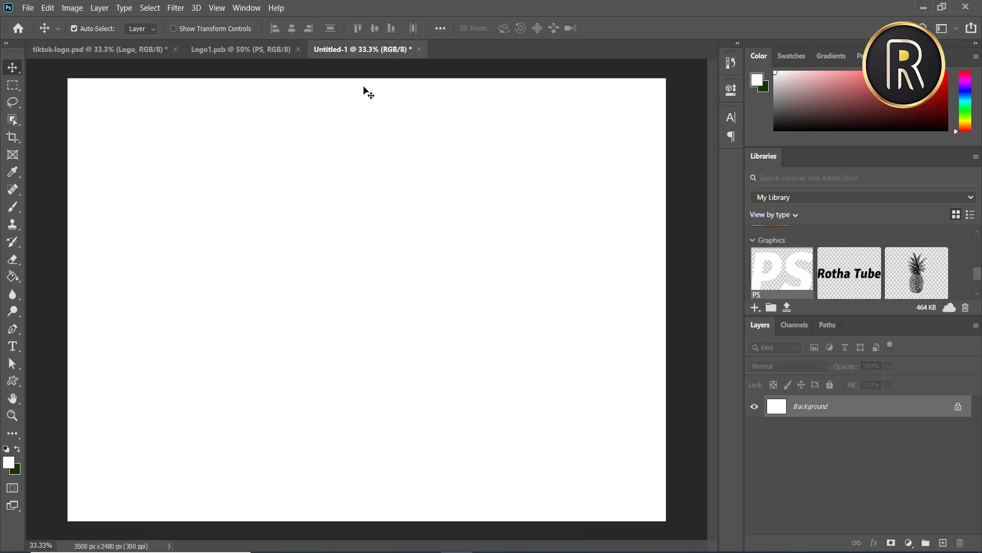
{"action": "left_click", "coordinate": [239, 49]}
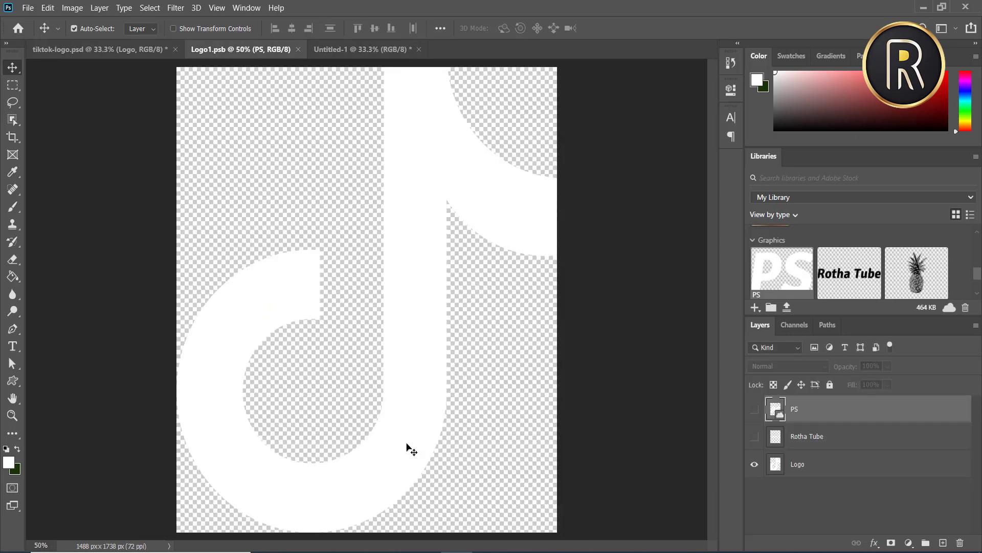
{"action": "left_click", "coordinate": [97, 49]}
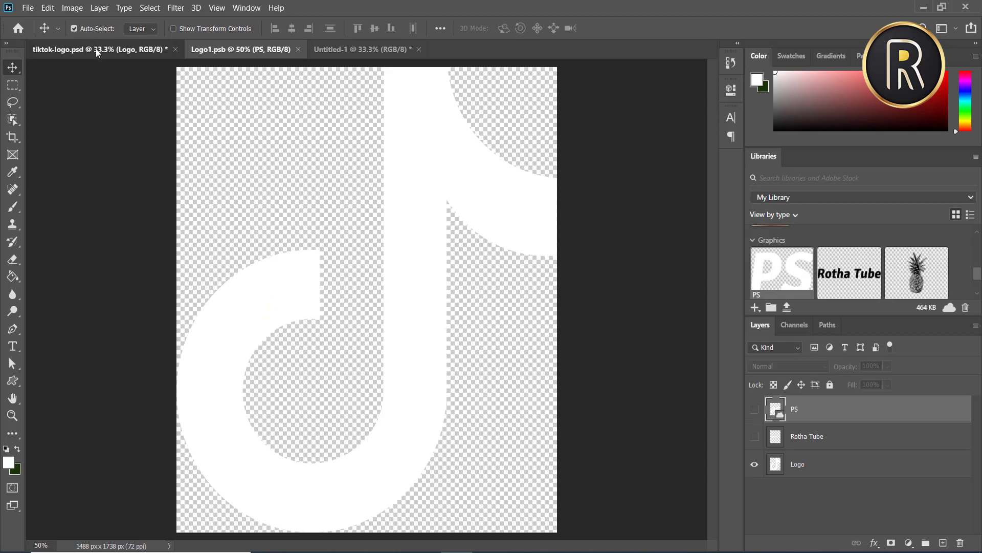